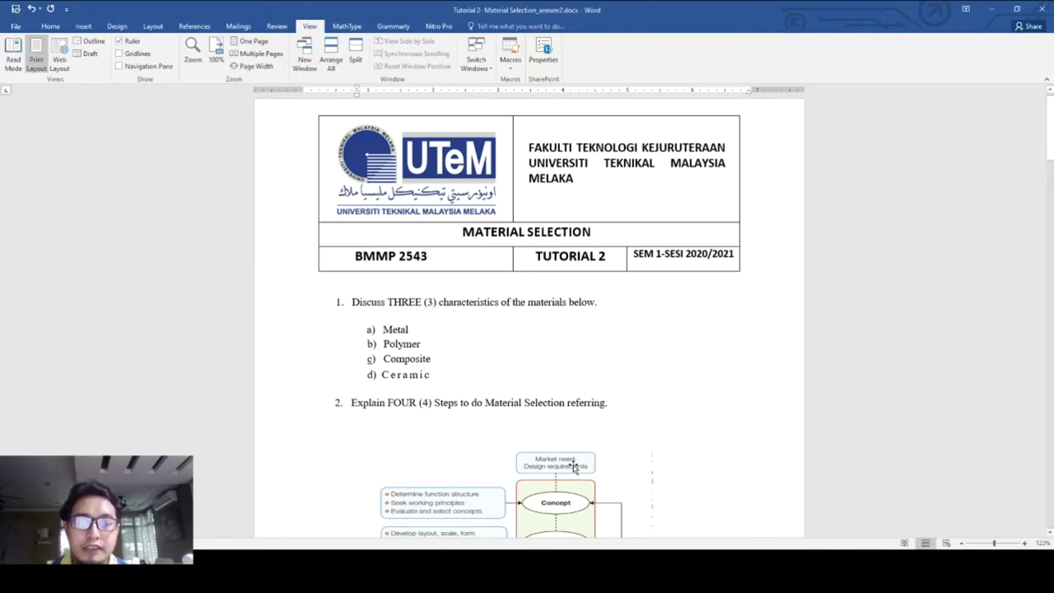
Review page 1 and briefly highlight the phrase 'Material Selection' in question 2, then deselect it
{"action": "scroll", "coordinate": [436, 348], "scroll_direction": "down", "scroll_amount": 10}
{"action": "scroll", "coordinate": [491, 422], "scroll_direction": "up", "scroll_amount": 10}
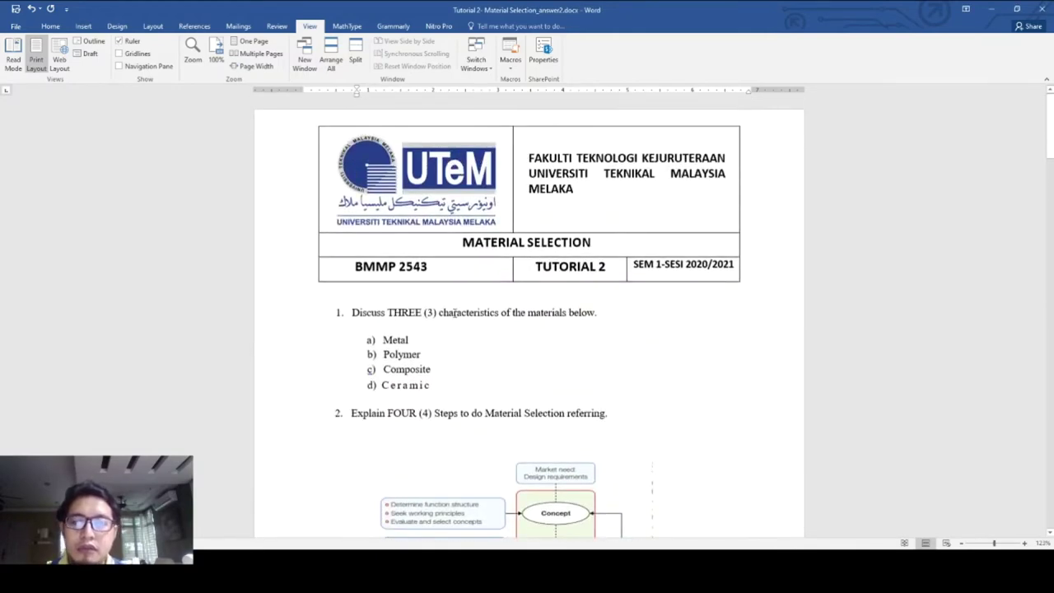
{"action": "scroll", "coordinate": [621, 377], "scroll_direction": "down", "scroll_amount": 9}
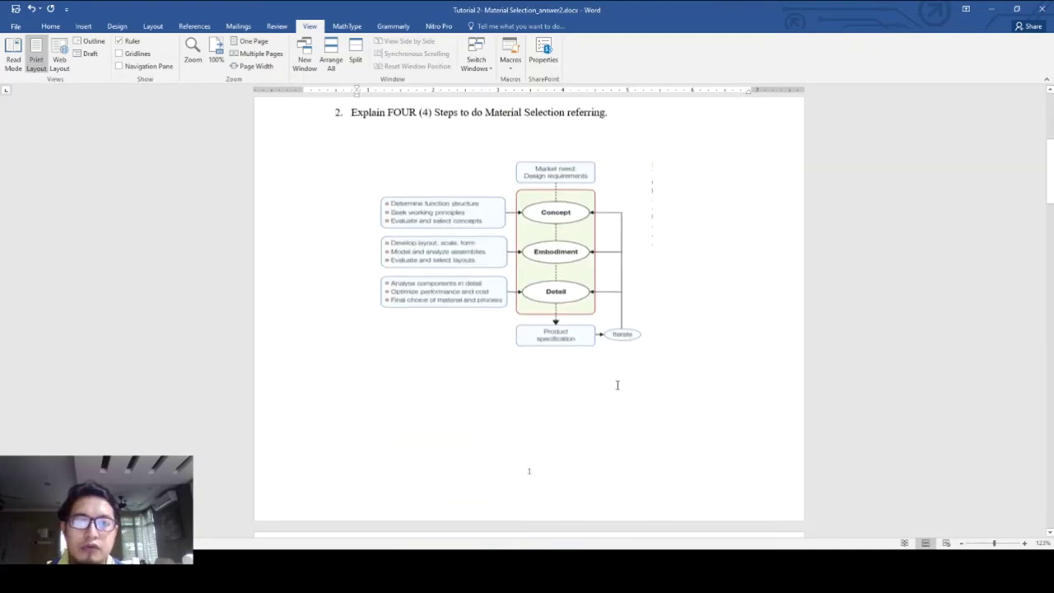
{"action": "scroll", "coordinate": [612, 381], "scroll_direction": "up", "scroll_amount": 5}
{"action": "scroll", "coordinate": [612, 382], "scroll_direction": "up", "scroll_amount": 4}
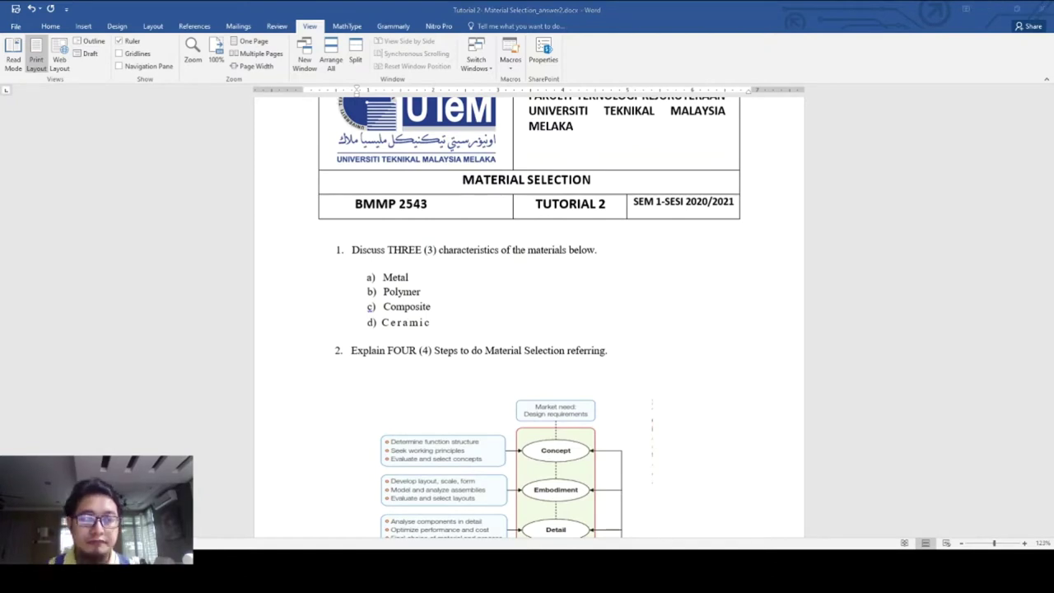
{"action": "key", "text": "alt+Tab"}
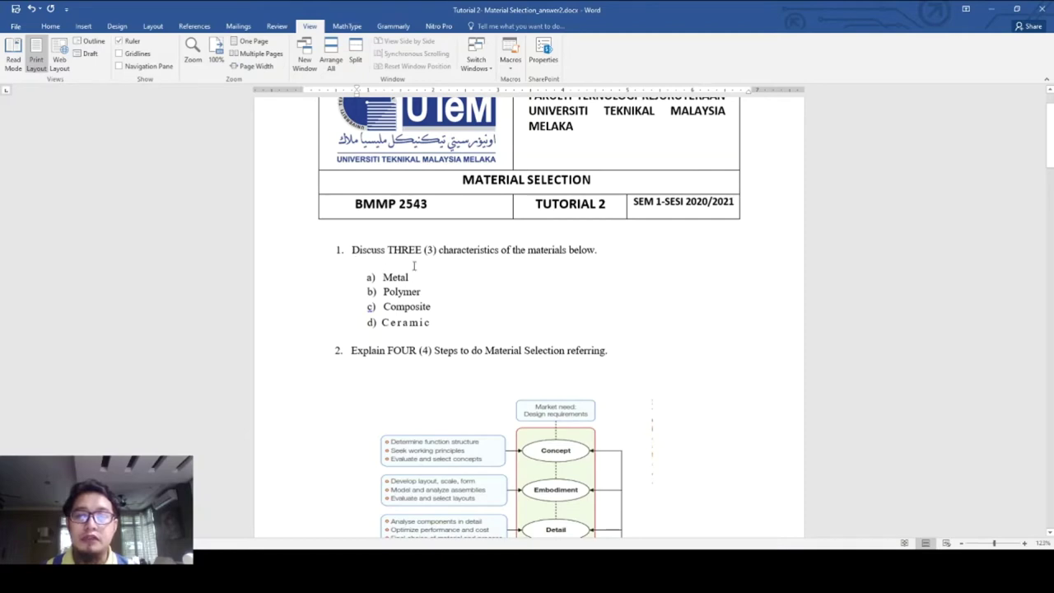
{"action": "scroll", "coordinate": [518, 346], "scroll_direction": "down", "scroll_amount": 5}
{"action": "scroll", "coordinate": [518, 348], "scroll_direction": "up", "scroll_amount": 6}
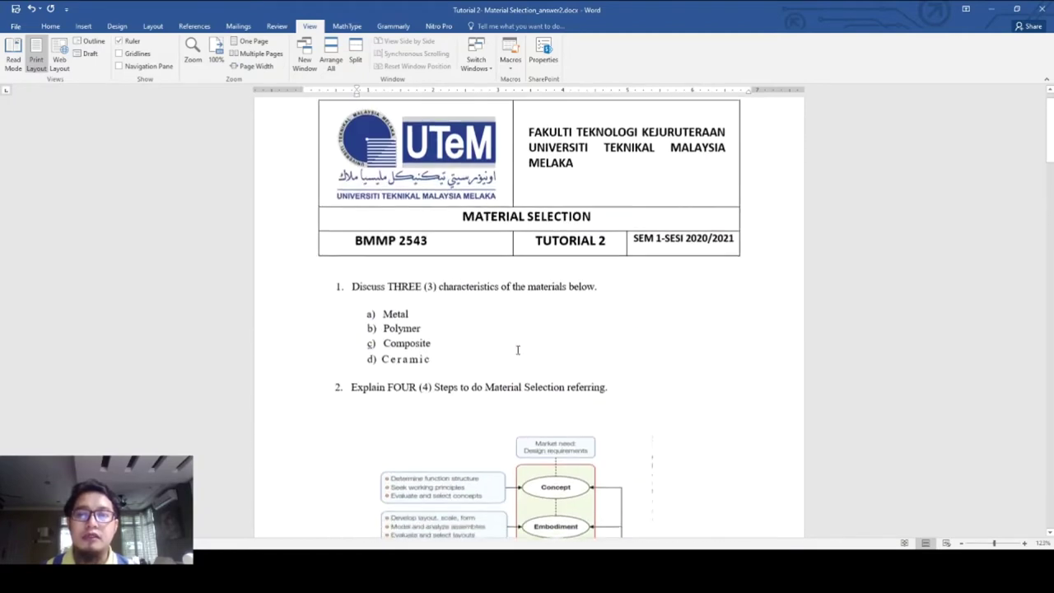
{"action": "scroll", "coordinate": [501, 353], "scroll_direction": "up", "scroll_amount": 1}
{"action": "scroll", "coordinate": [439, 384], "scroll_direction": "down", "scroll_amount": 3}
{"action": "scroll", "coordinate": [447, 365], "scroll_direction": "up", "scroll_amount": 3}
{"action": "scroll", "coordinate": [348, 381], "scroll_direction": "down", "scroll_amount": 1}
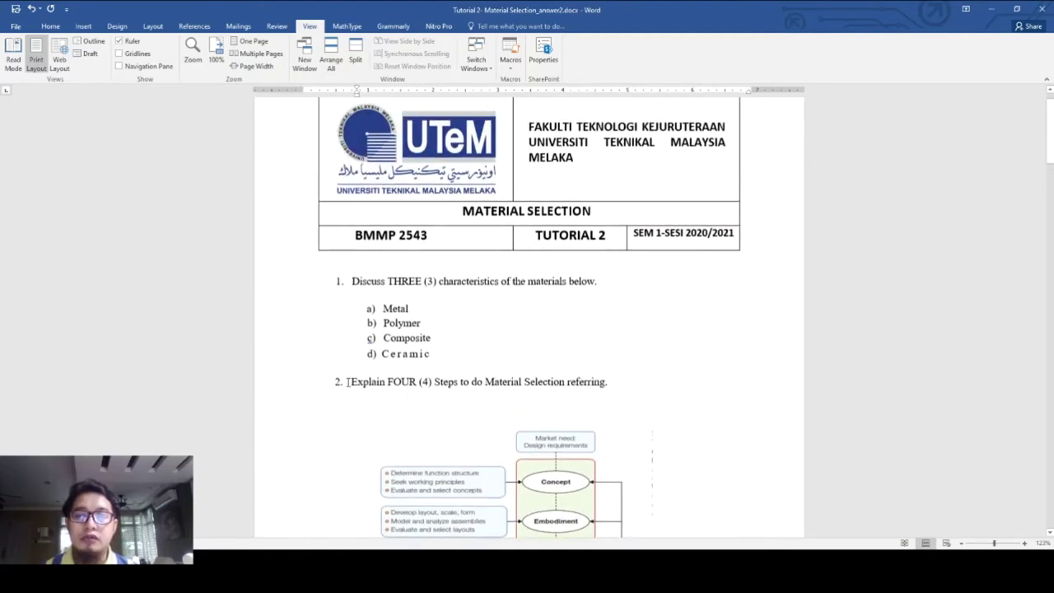
{"action": "scroll", "coordinate": [490, 431], "scroll_direction": "down", "scroll_amount": 5}
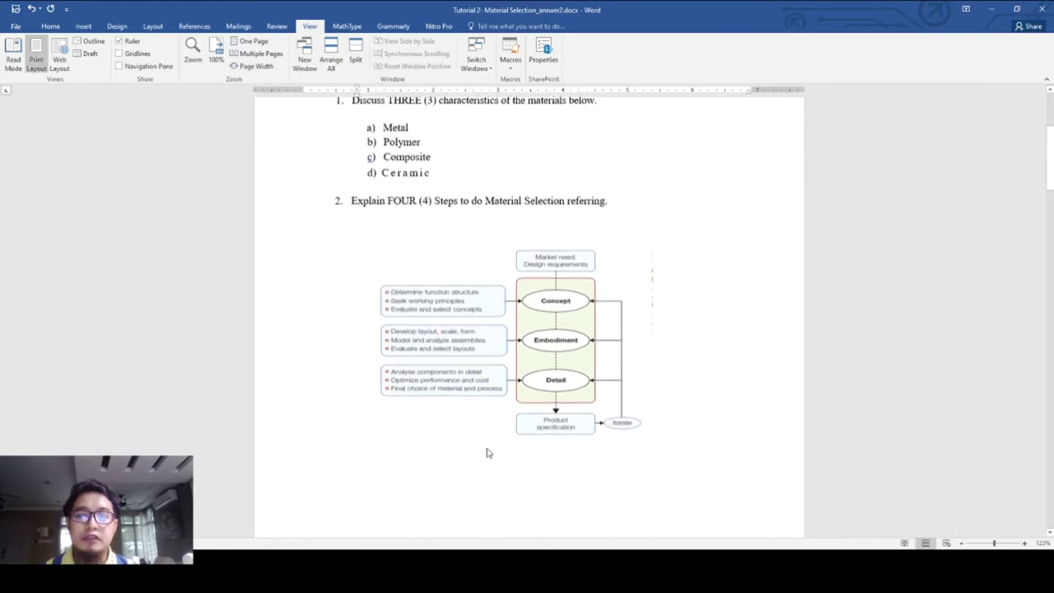
{"action": "scroll", "coordinate": [533, 423], "scroll_direction": "up", "scroll_amount": 6}
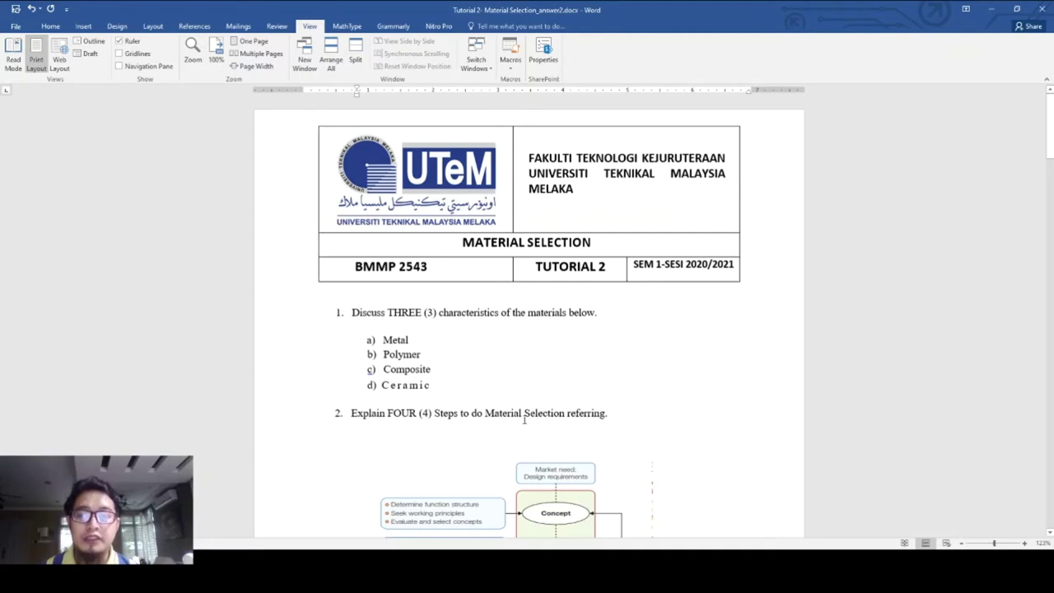
{"action": "left_click_drag", "start_coordinate": [522, 412], "coordinate": [635, 437]}
{"action": "left_click", "coordinate": [625, 438]}
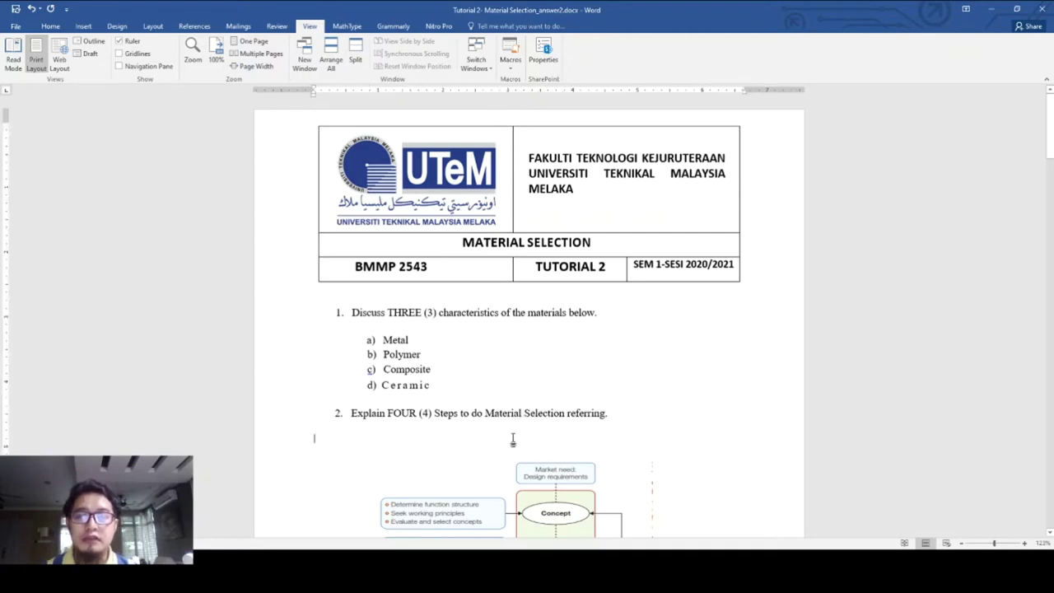
Place the insertion point at the end of the Metal, Polymer and Composite entries in turn
{"action": "scroll", "coordinate": [492, 434], "scroll_direction": "down", "scroll_amount": 3}
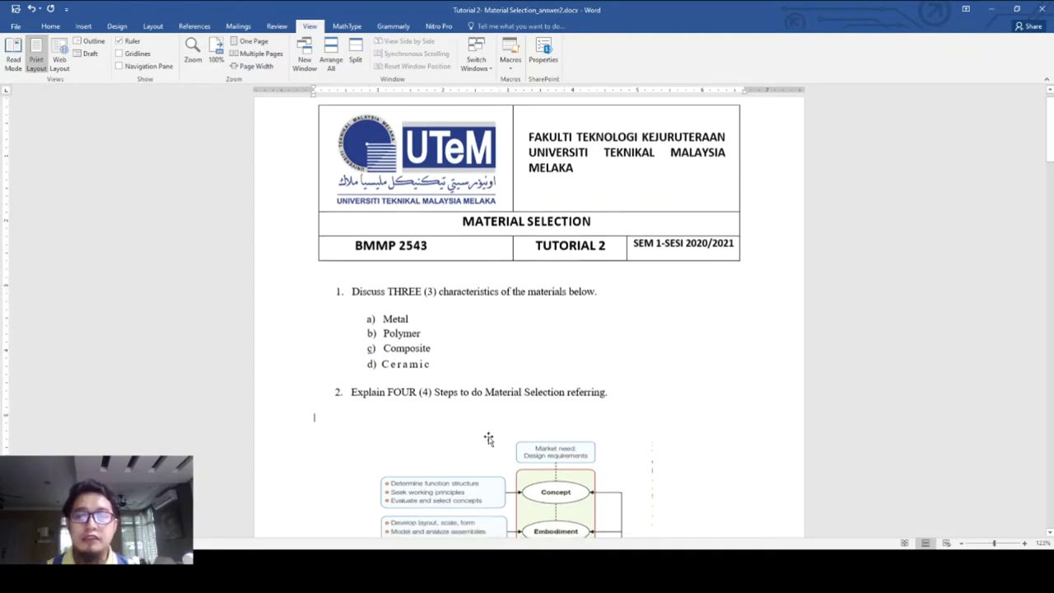
{"action": "scroll", "coordinate": [489, 438], "scroll_direction": "up", "scroll_amount": 3}
{"action": "scroll", "coordinate": [488, 437], "scroll_direction": "down", "scroll_amount": 5}
{"action": "scroll", "coordinate": [488, 437], "scroll_direction": "up", "scroll_amount": 4}
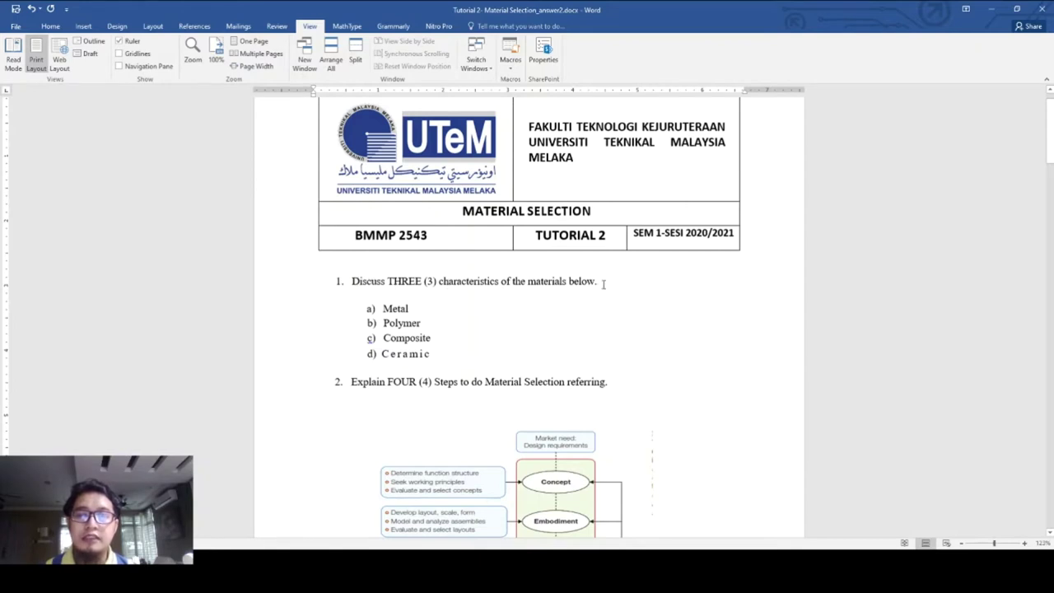
{"action": "left_click", "coordinate": [418, 310]}
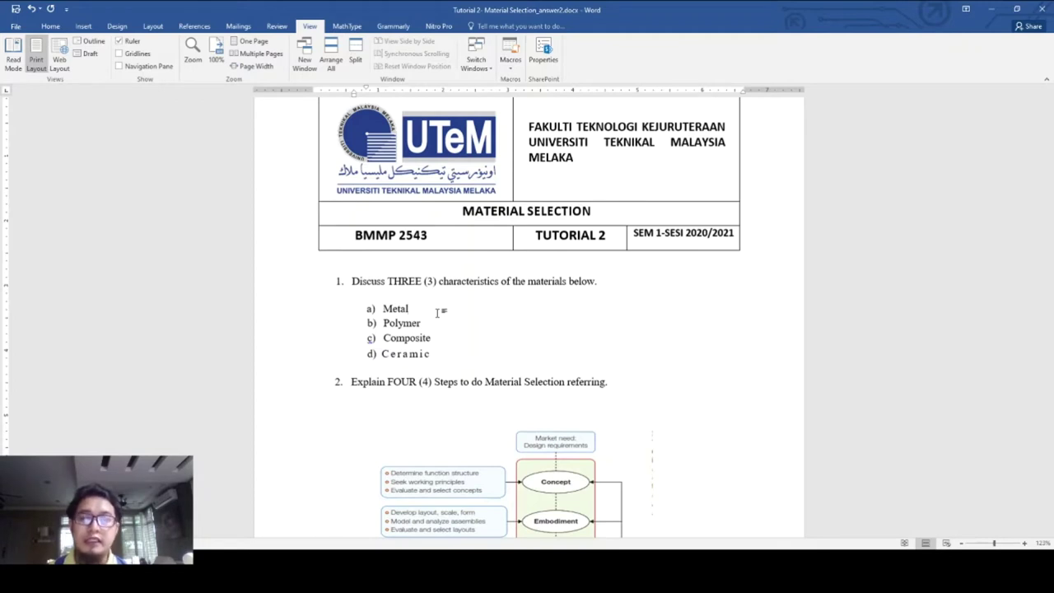
{"action": "scroll", "coordinate": [437, 312], "scroll_direction": "up", "scroll_amount": 1}
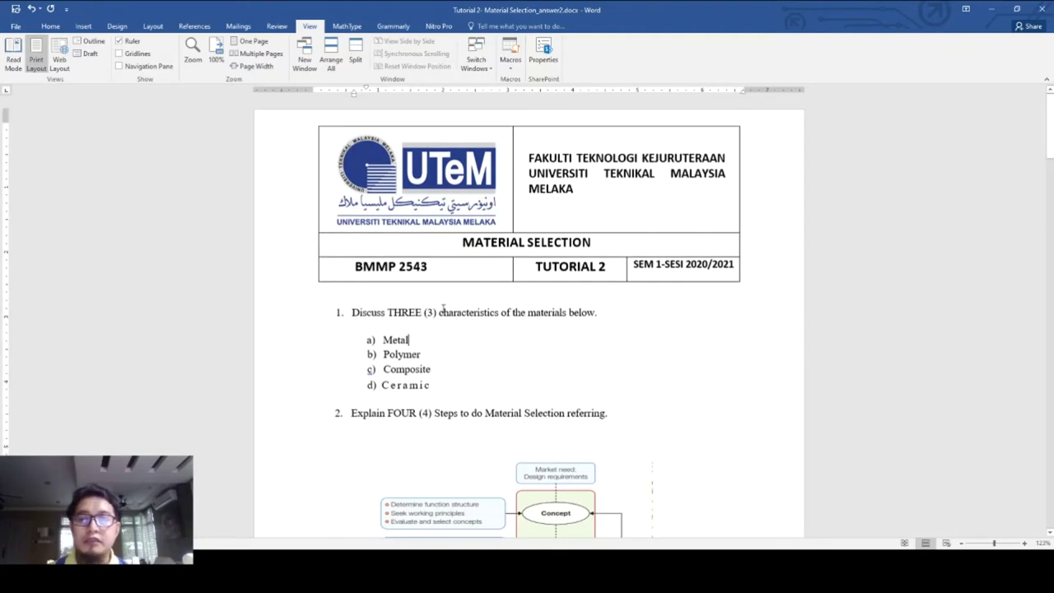
{"action": "left_click", "coordinate": [459, 354]}
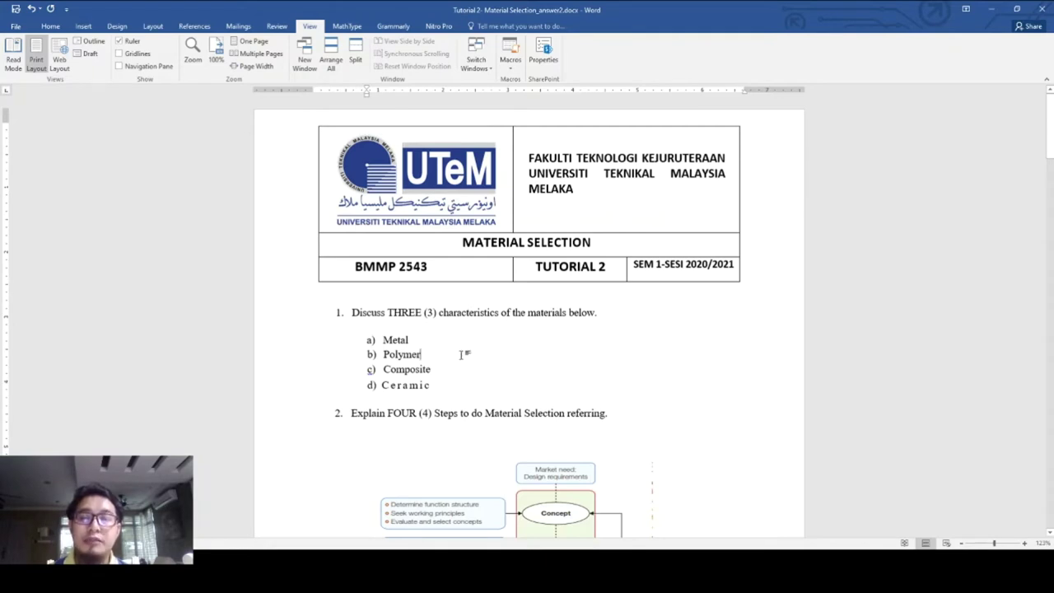
{"action": "left_click", "coordinate": [452, 372]}
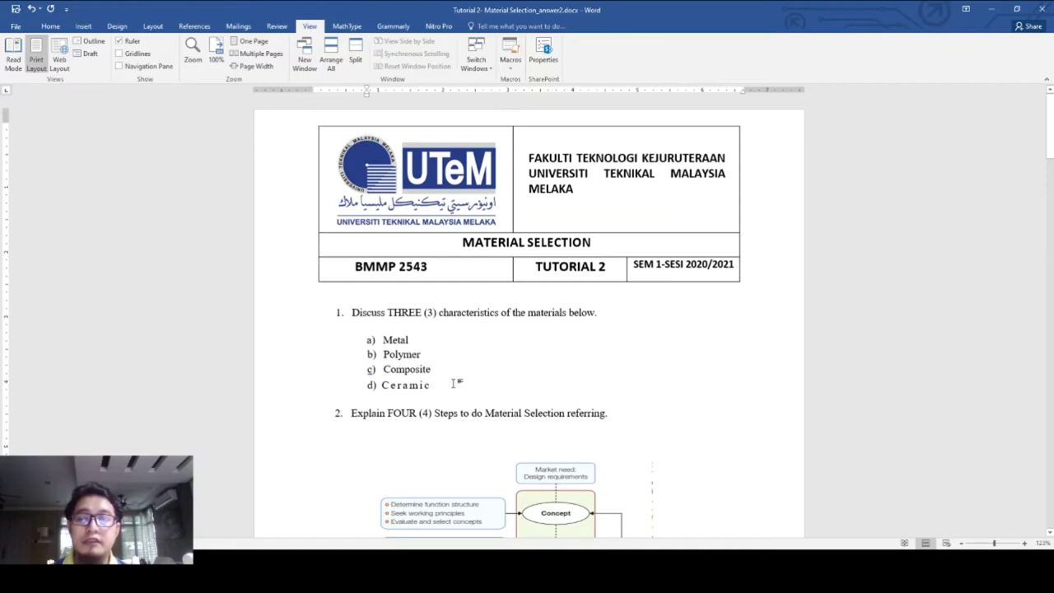
Move down to page 2 with question 3 and question 4's furnace-winding answer table
{"action": "scroll", "coordinate": [456, 385], "scroll_direction": "down", "scroll_amount": 1}
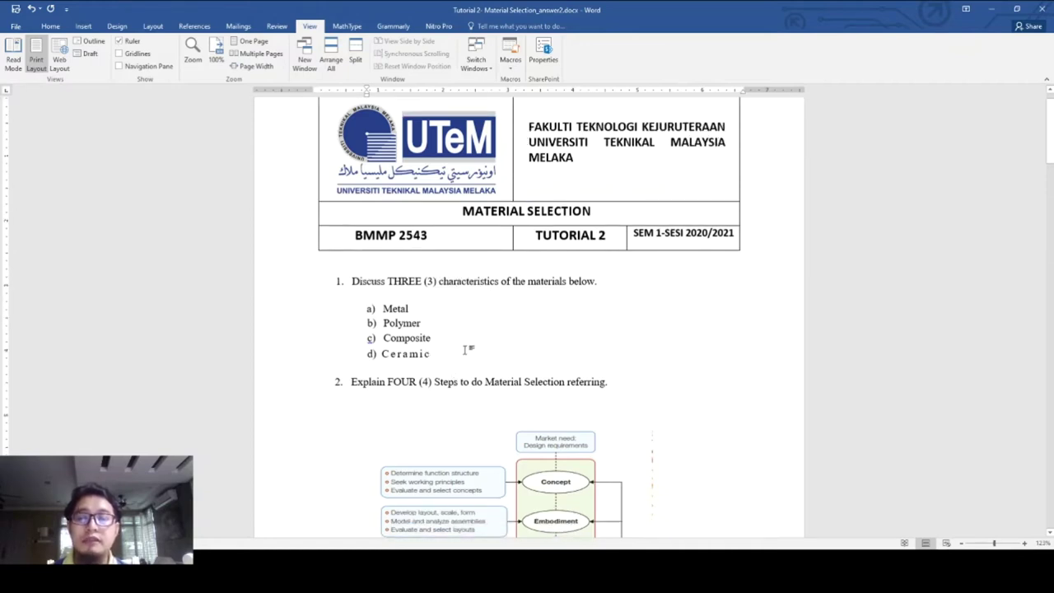
{"action": "scroll", "coordinate": [476, 356], "scroll_direction": "down", "scroll_amount": 3}
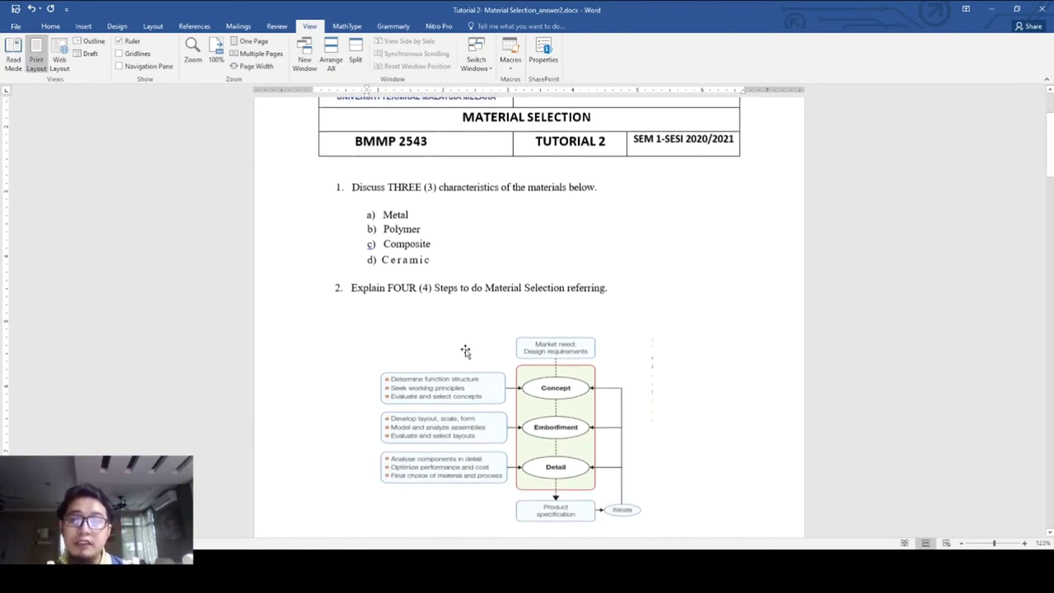
{"action": "scroll", "coordinate": [464, 353], "scroll_direction": "down", "scroll_amount": 3}
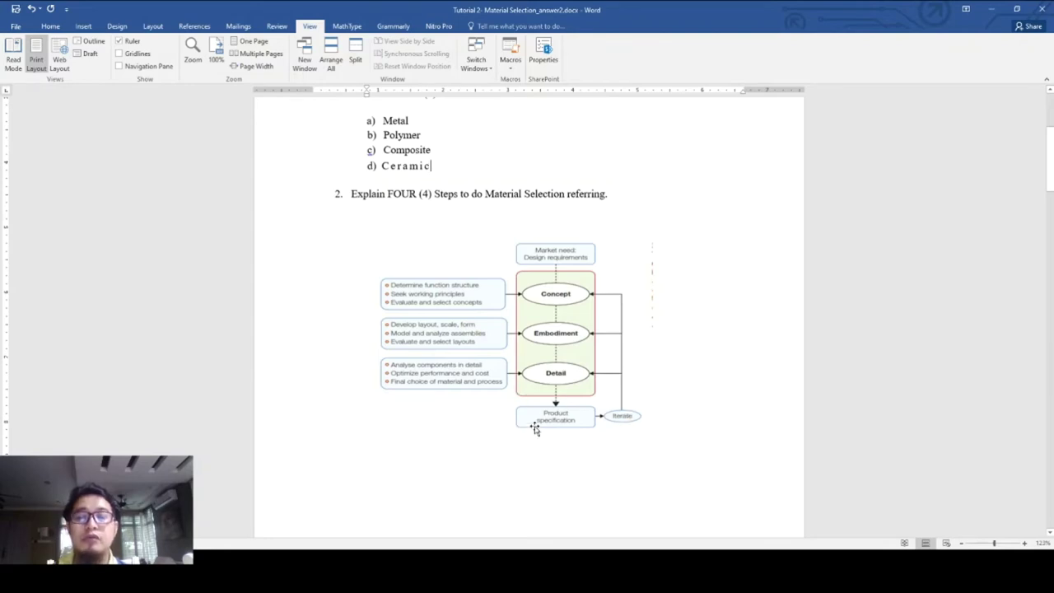
{"action": "scroll", "coordinate": [533, 426], "scroll_direction": "down", "scroll_amount": 2}
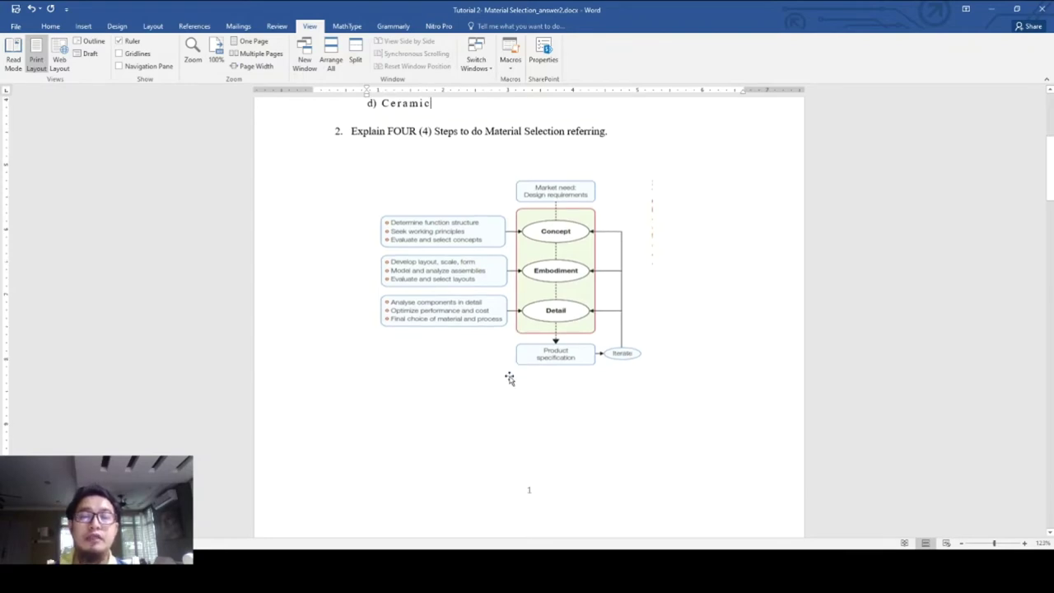
{"action": "scroll", "coordinate": [505, 376], "scroll_direction": "down", "scroll_amount": 10}
{"action": "scroll", "coordinate": [501, 387], "scroll_direction": "down", "scroll_amount": 1}
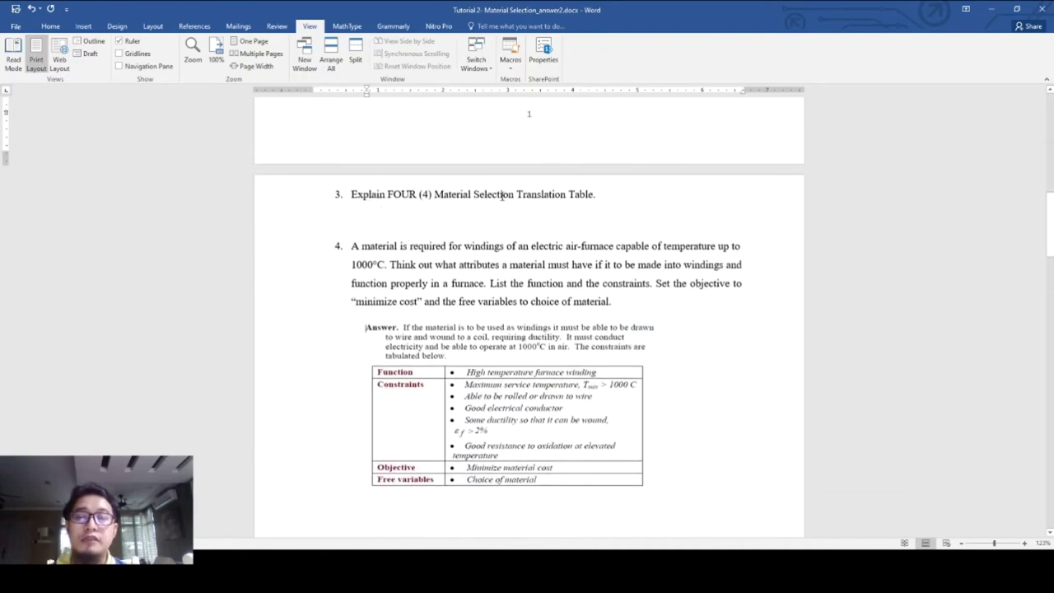
{"action": "left_click", "coordinate": [598, 220]}
{"action": "key", "text": "Up"}
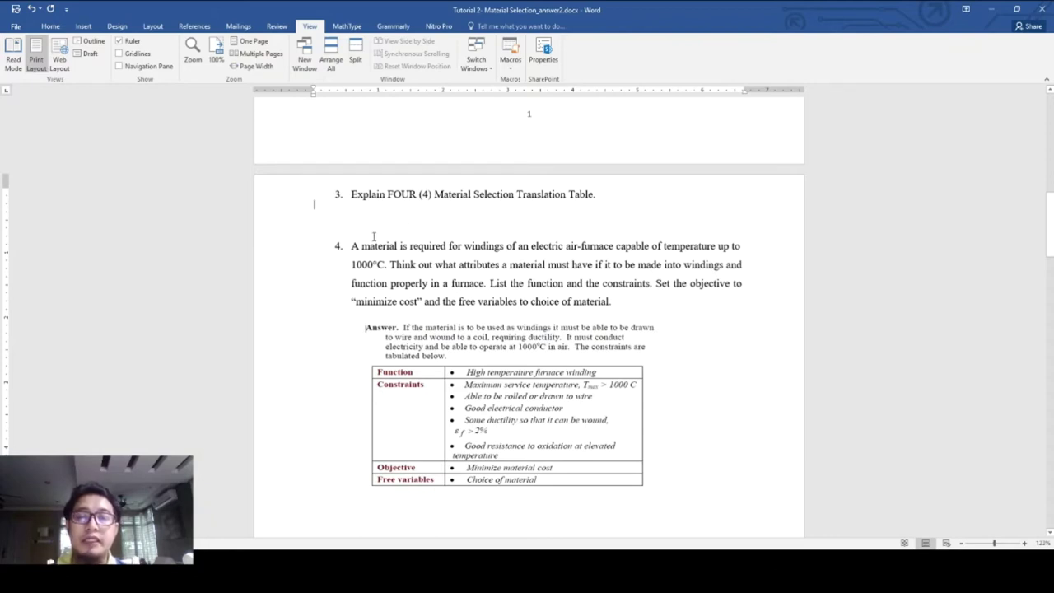
{"action": "scroll", "coordinate": [431, 267], "scroll_direction": "down", "scroll_amount": 1}
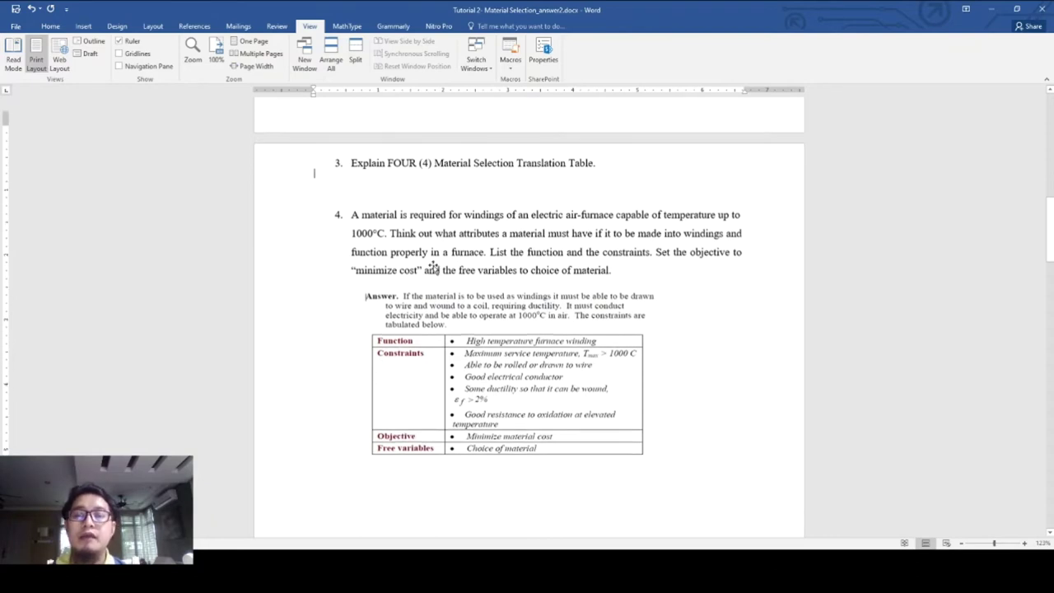
{"action": "scroll", "coordinate": [431, 266], "scroll_direction": "down", "scroll_amount": 2}
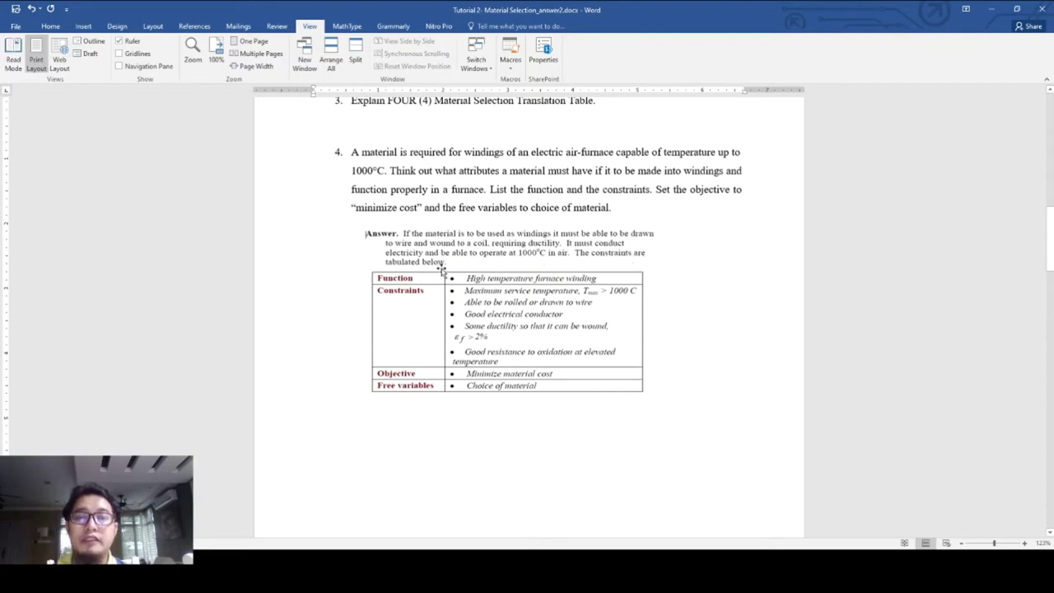
{"action": "scroll", "coordinate": [522, 287], "scroll_direction": "down", "scroll_amount": 1}
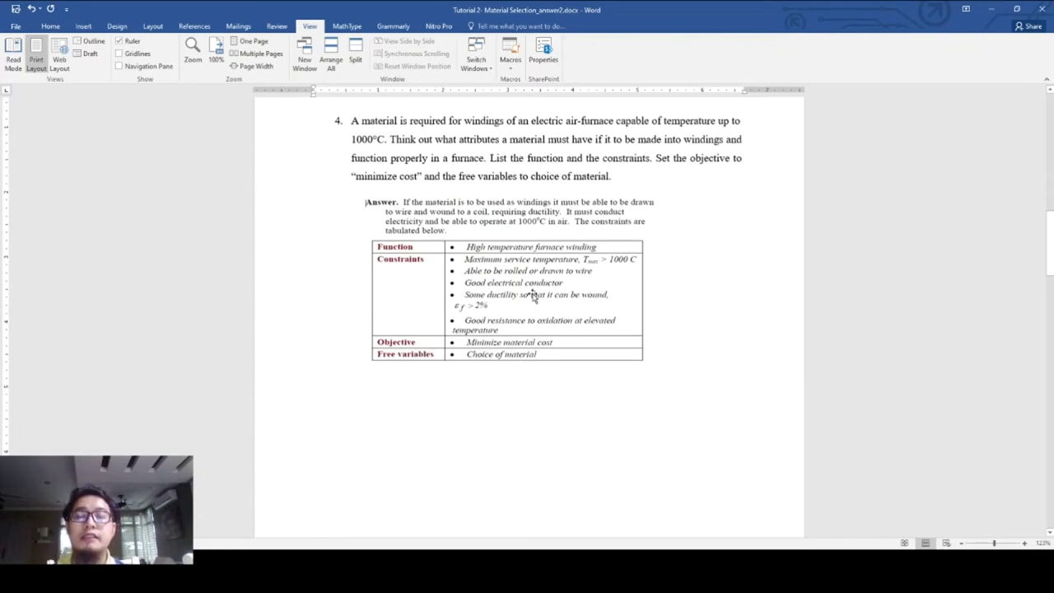
{"action": "scroll", "coordinate": [532, 296], "scroll_direction": "down", "scroll_amount": 5}
Bring question 5's office-scissors answer table and the start of question 6 on the helmet visor into view
{"action": "scroll", "coordinate": [536, 313], "scroll_direction": "down", "scroll_amount": 6}
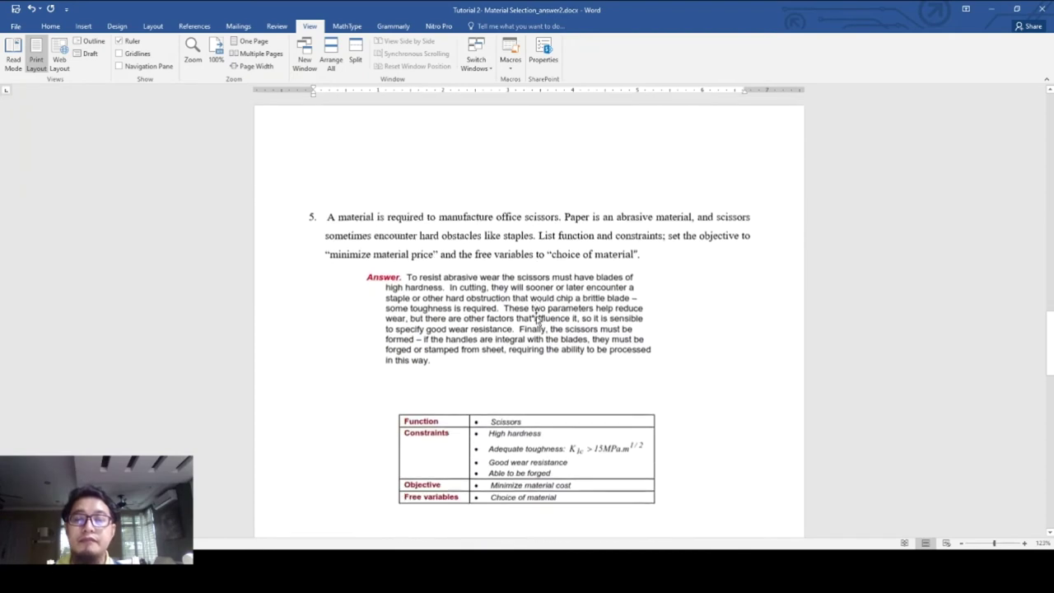
{"action": "scroll", "coordinate": [439, 213], "scroll_direction": "down", "scroll_amount": 1}
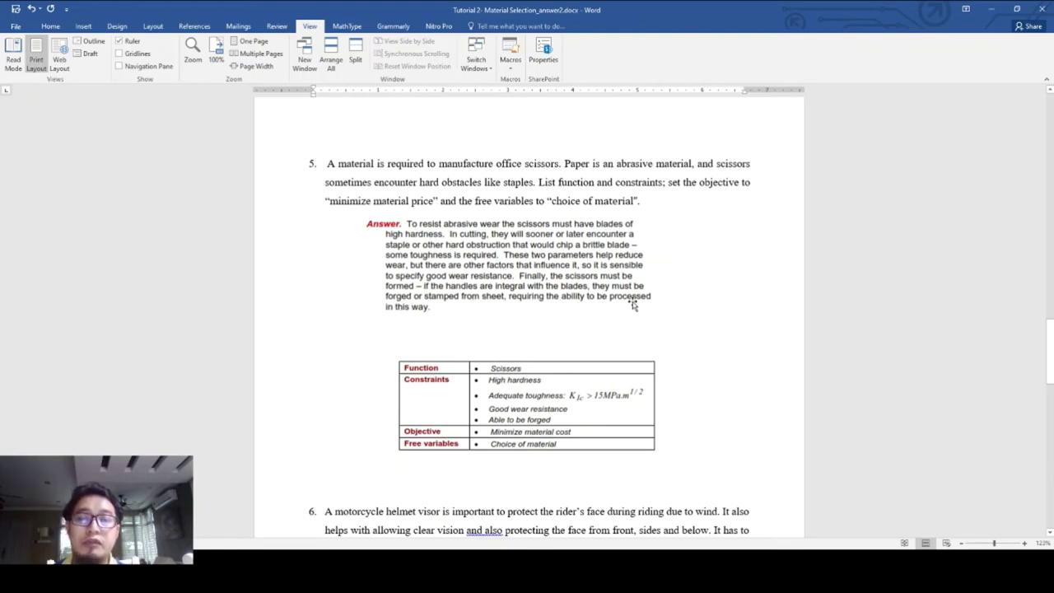
{"action": "scroll", "coordinate": [474, 322], "scroll_direction": "down", "scroll_amount": 2}
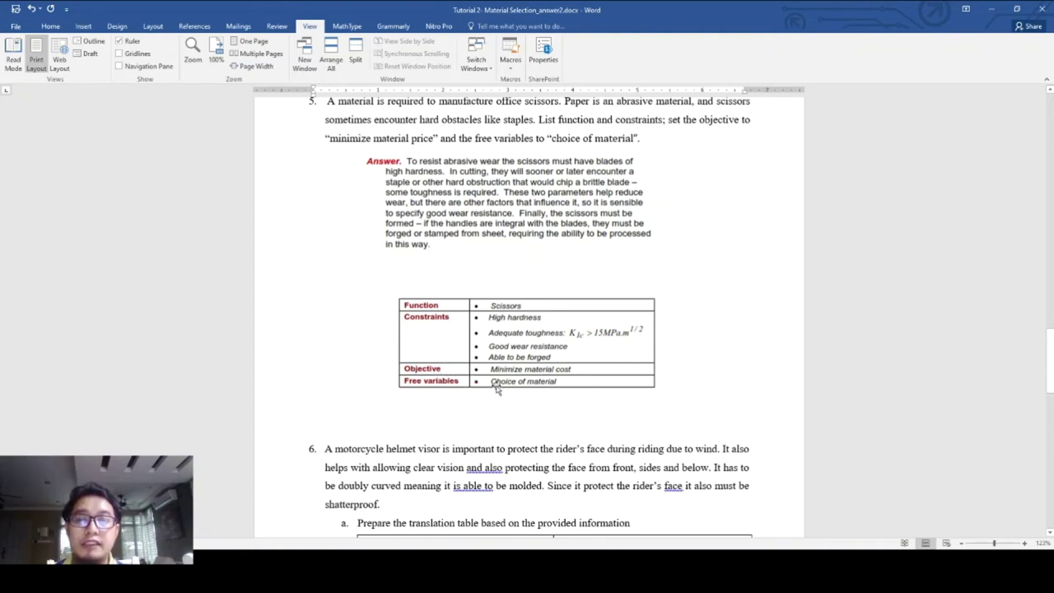
{"action": "scroll", "coordinate": [535, 408], "scroll_direction": "down", "scroll_amount": 3}
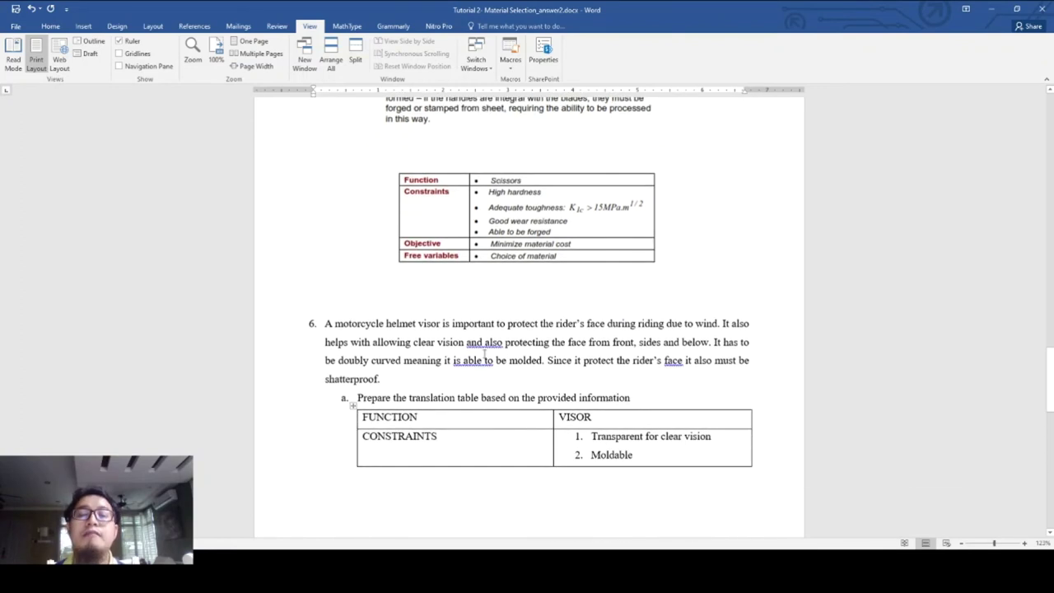
{"action": "scroll", "coordinate": [457, 337], "scroll_direction": "down", "scroll_amount": 5}
{"action": "scroll", "coordinate": [412, 247], "scroll_direction": "up", "scroll_amount": 2}
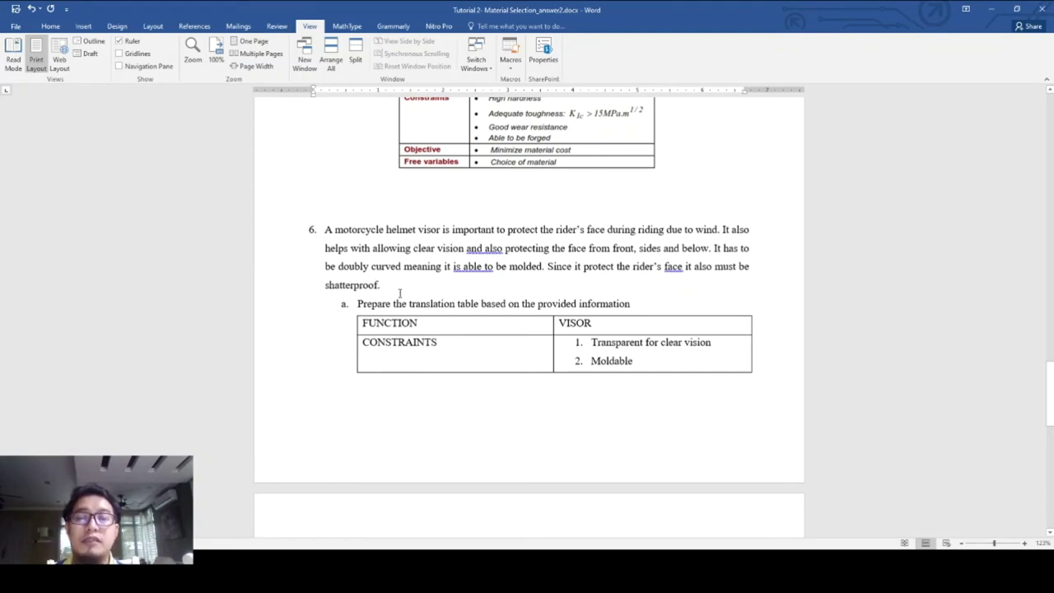
{"action": "scroll", "coordinate": [427, 281], "scroll_direction": "down", "scroll_amount": 1}
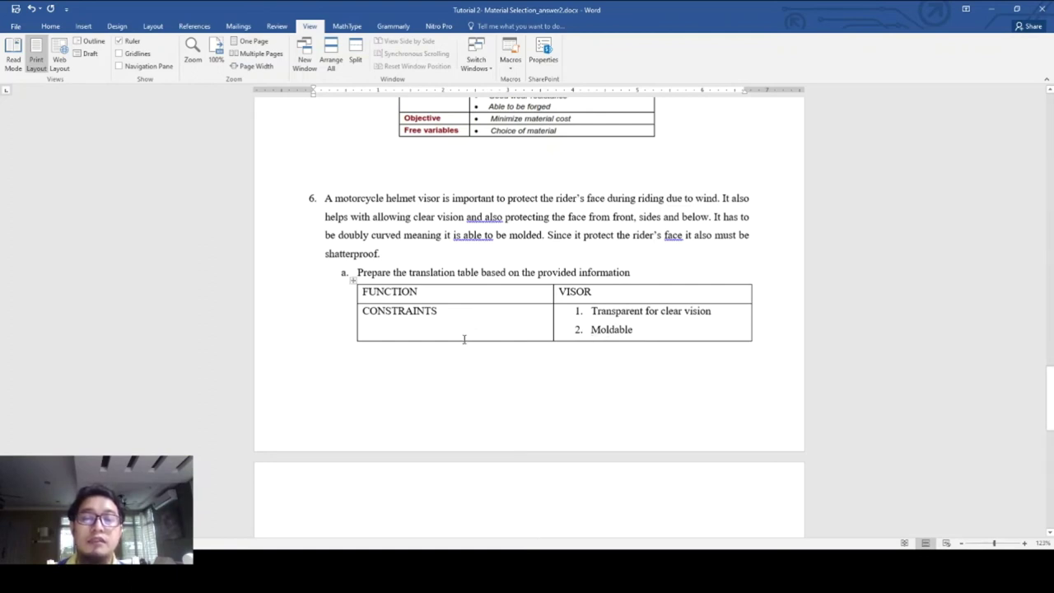
Show the visor table's continuation, put the cursor before 'Doubly curved', then reach part b's five materials
{"action": "scroll", "coordinate": [537, 345], "scroll_direction": "down", "scroll_amount": 4}
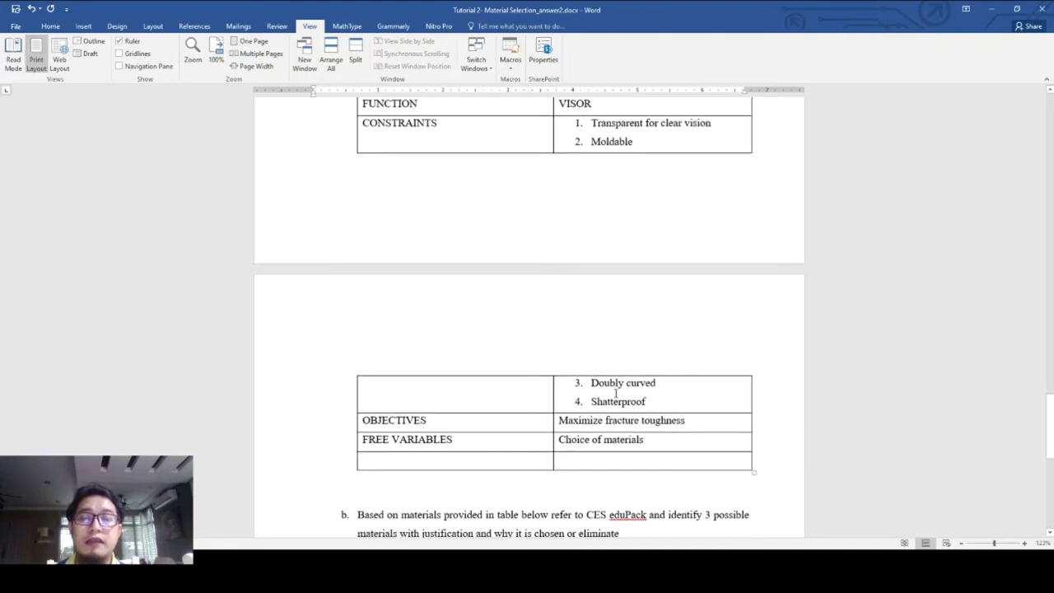
{"action": "left_click", "coordinate": [592, 384]}
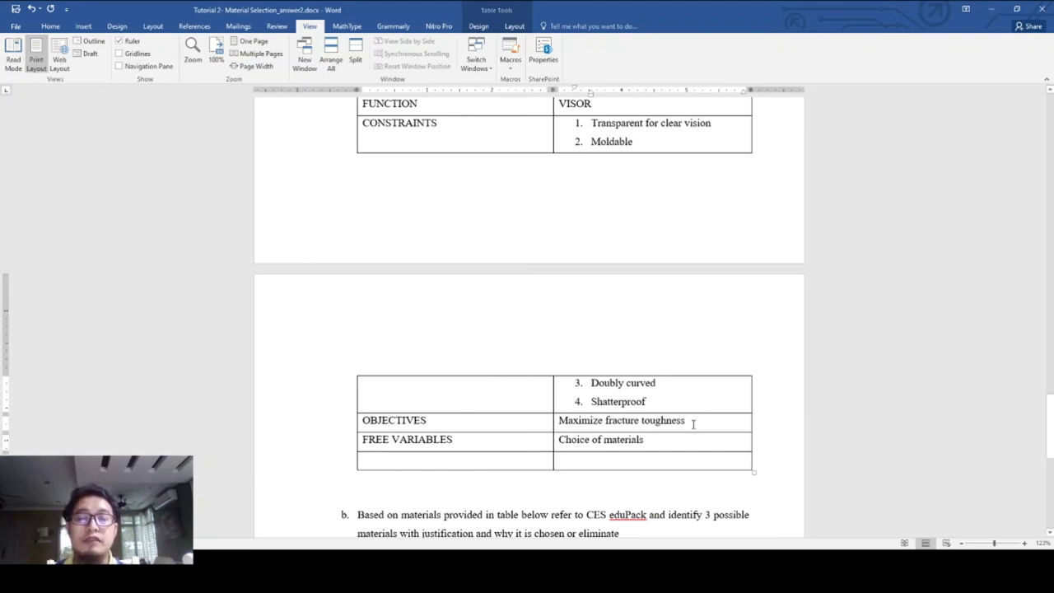
{"action": "scroll", "coordinate": [689, 424], "scroll_direction": "up", "scroll_amount": 3}
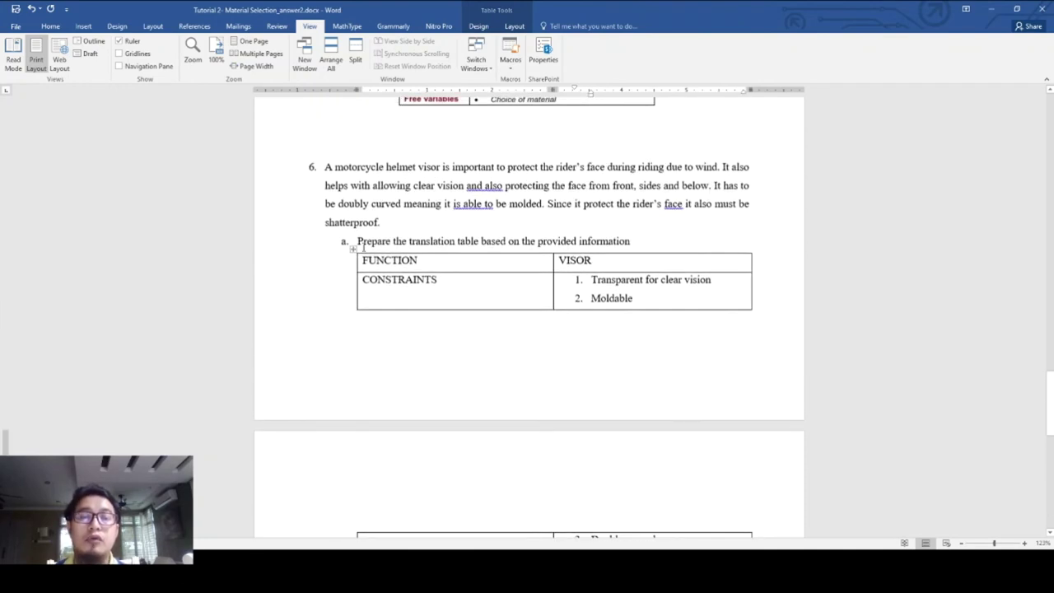
{"action": "scroll", "coordinate": [617, 368], "scroll_direction": "down", "scroll_amount": 2}
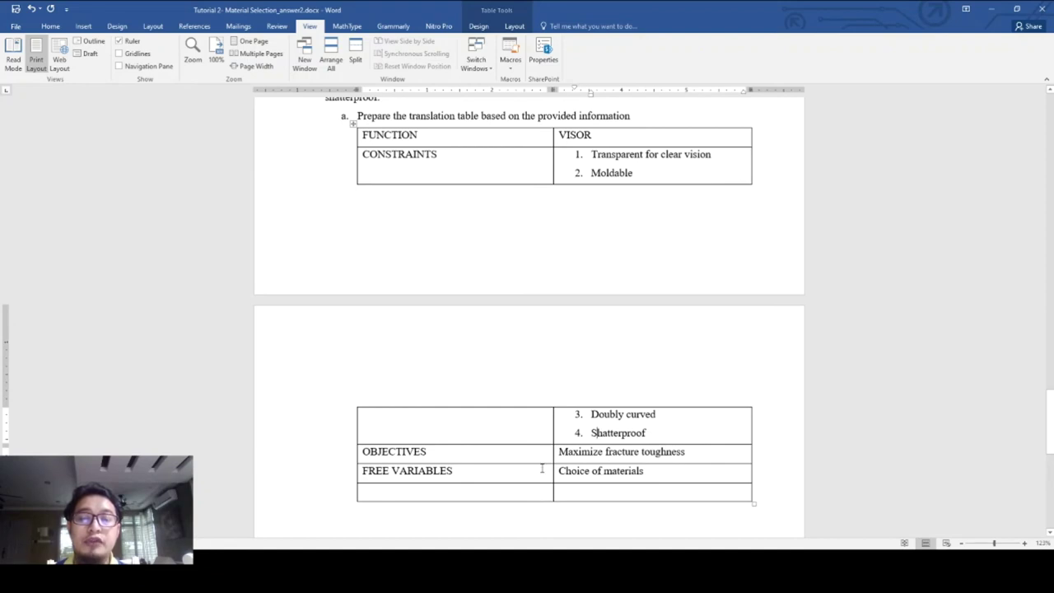
{"action": "scroll", "coordinate": [596, 482], "scroll_direction": "down", "scroll_amount": 5}
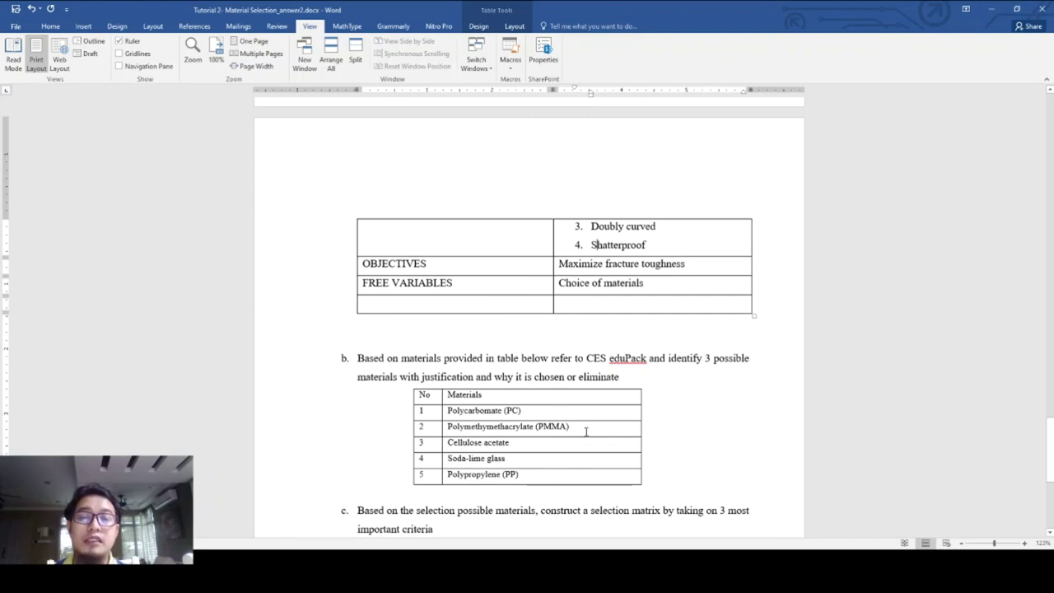
Look over question 6 parts c and d below the materials table
{"action": "scroll", "coordinate": [586, 432], "scroll_direction": "up", "scroll_amount": 1}
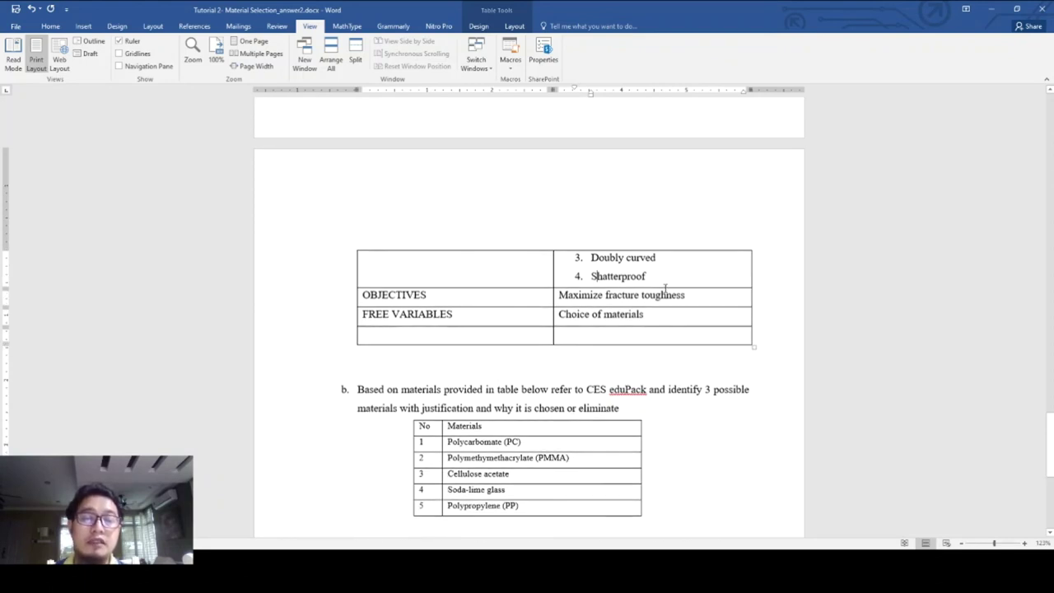
{"action": "scroll", "coordinate": [598, 322], "scroll_direction": "up", "scroll_amount": 2}
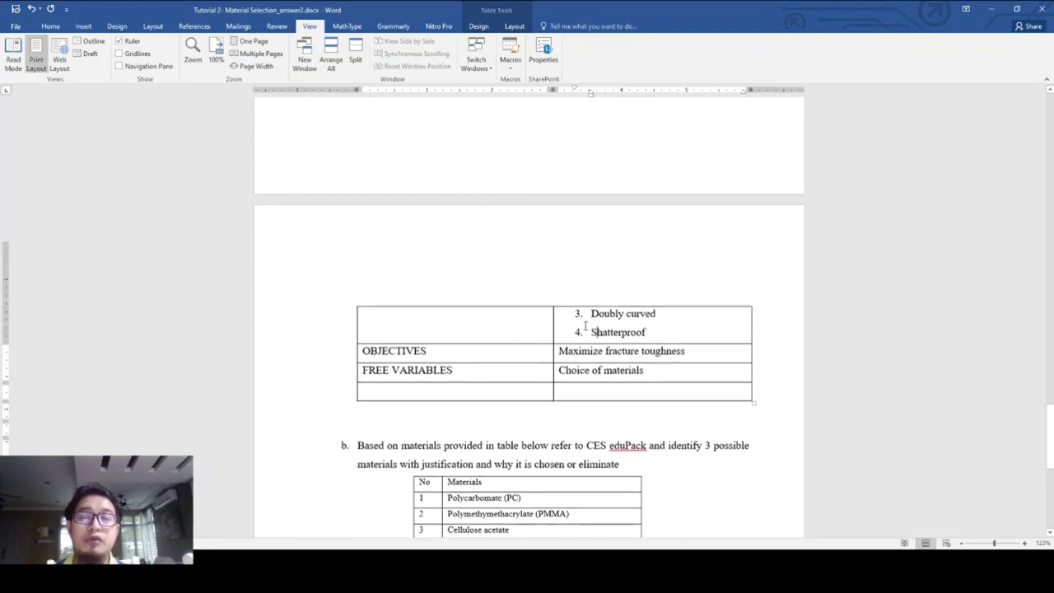
{"action": "scroll", "coordinate": [577, 325], "scroll_direction": "up", "scroll_amount": 5}
{"action": "scroll", "coordinate": [569, 329], "scroll_direction": "down", "scroll_amount": 10}
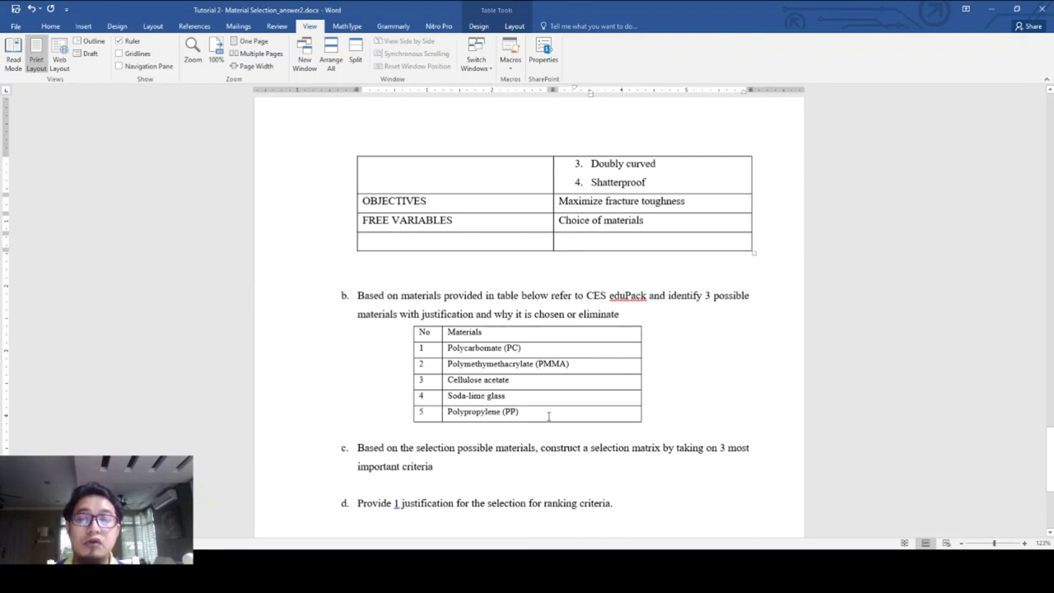
{"action": "scroll", "coordinate": [549, 415], "scroll_direction": "down", "scroll_amount": 2}
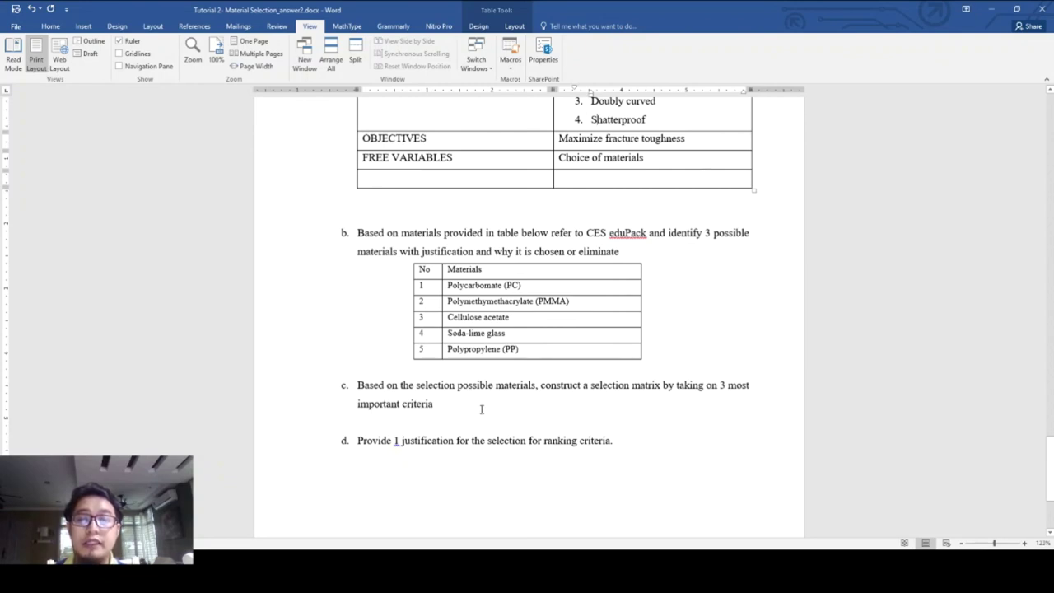
{"action": "scroll", "coordinate": [482, 409], "scroll_direction": "up", "scroll_amount": 10}
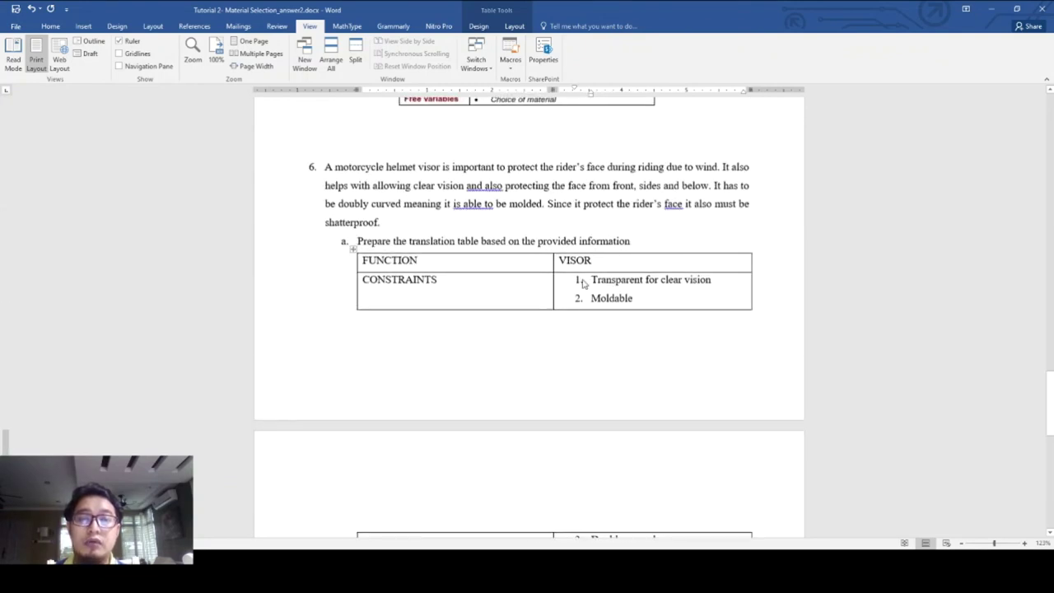
{"action": "scroll", "coordinate": [613, 247], "scroll_direction": "down", "scroll_amount": 3}
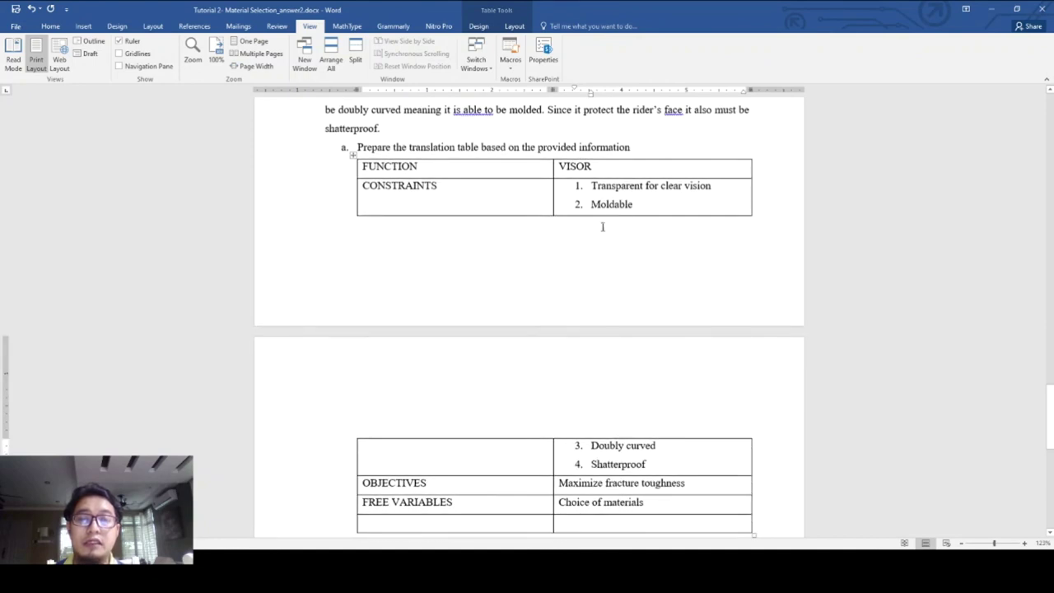
{"action": "scroll", "coordinate": [618, 294], "scroll_direction": "down", "scroll_amount": 3}
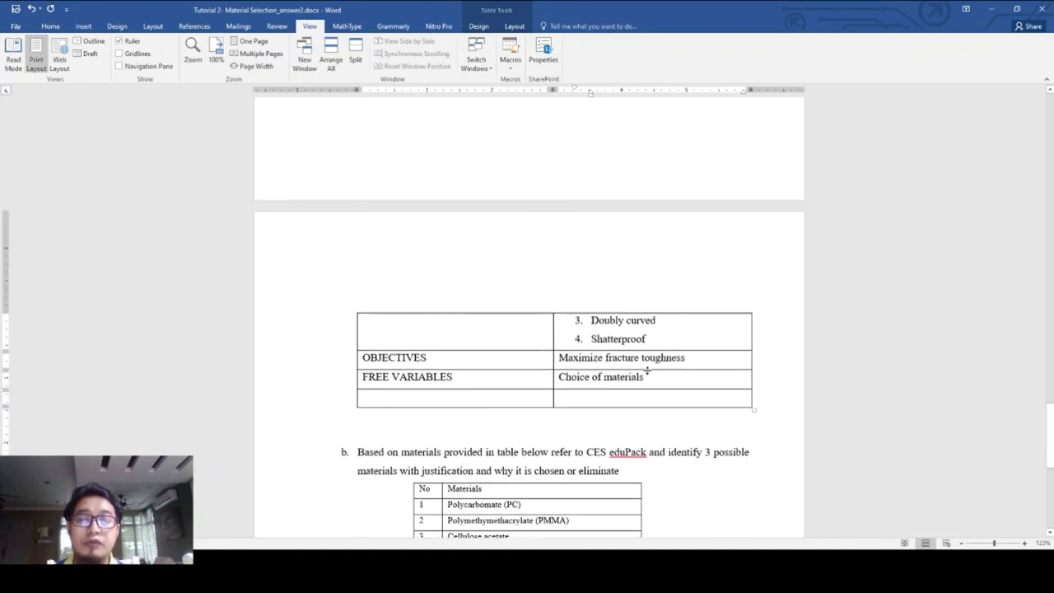
{"action": "scroll", "coordinate": [647, 369], "scroll_direction": "down", "scroll_amount": 7}
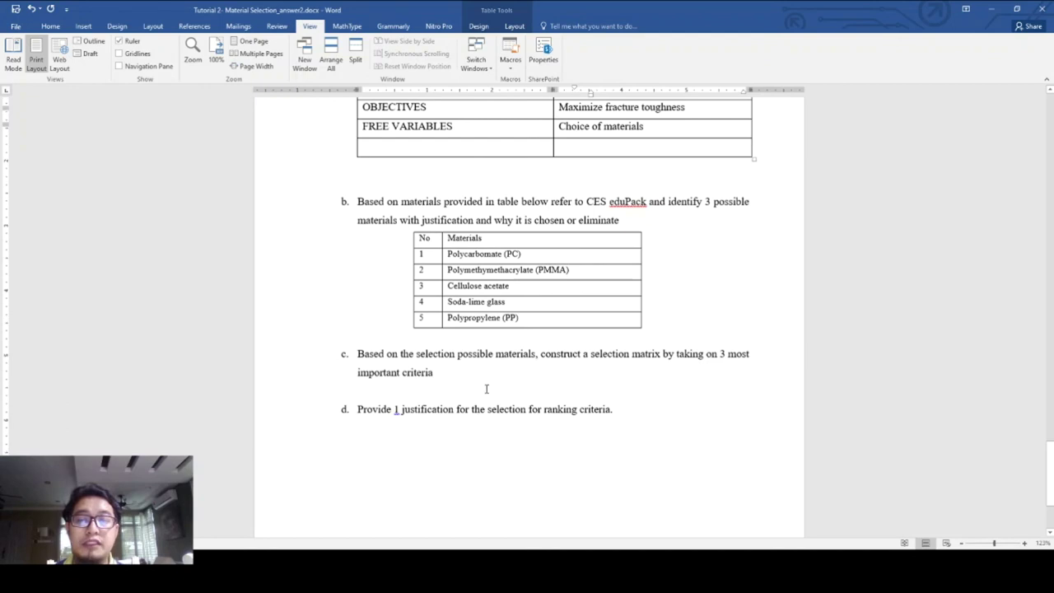
{"action": "scroll", "coordinate": [487, 388], "scroll_direction": "down", "scroll_amount": 3}
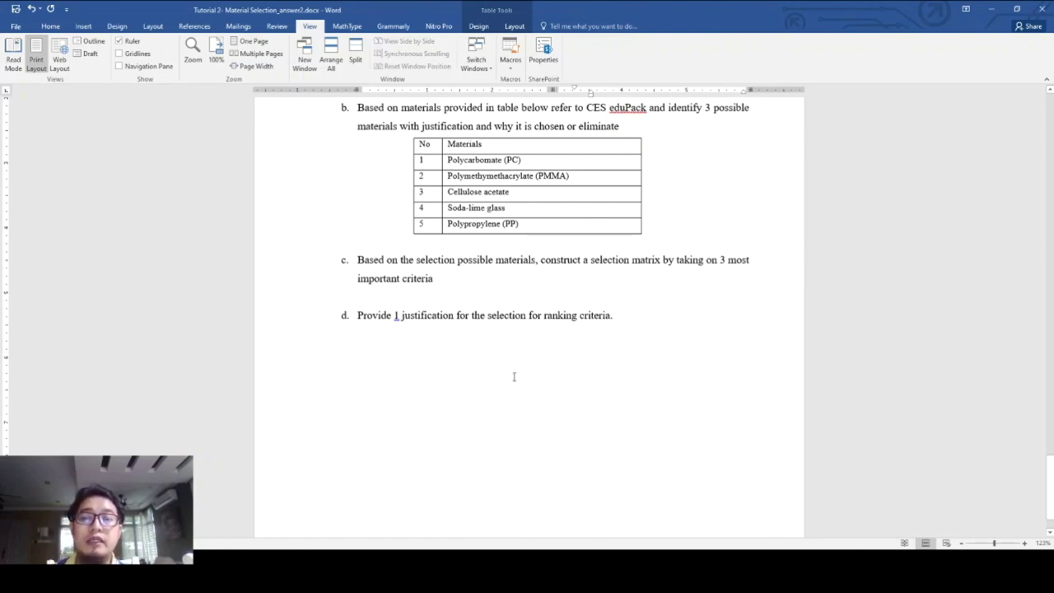
Place the insertion point on the blank line below item d, then return to question 5
{"action": "left_click", "coordinate": [421, 330]}
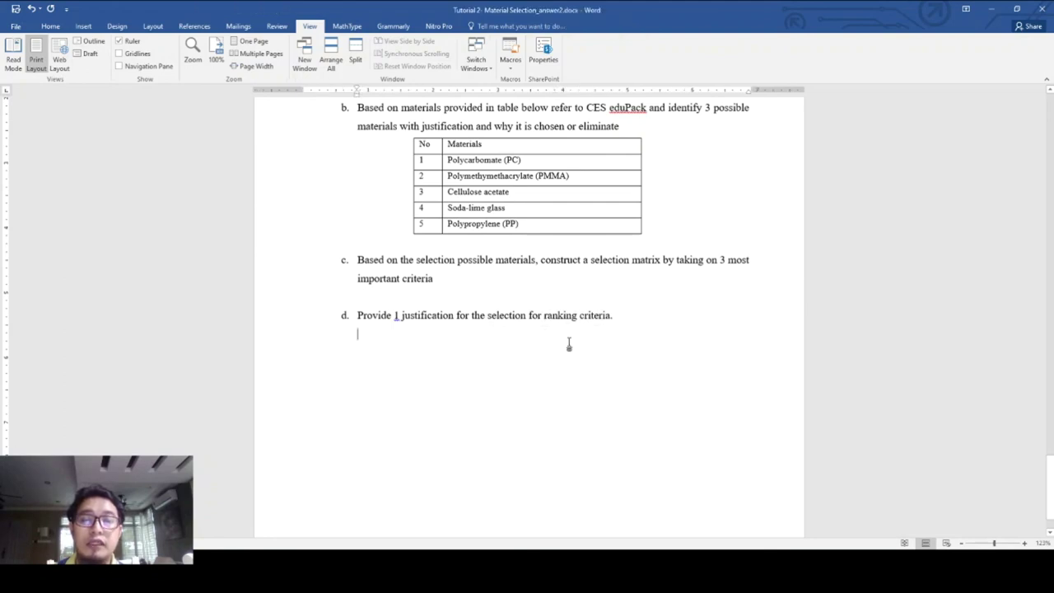
{"action": "left_click", "coordinate": [360, 333]}
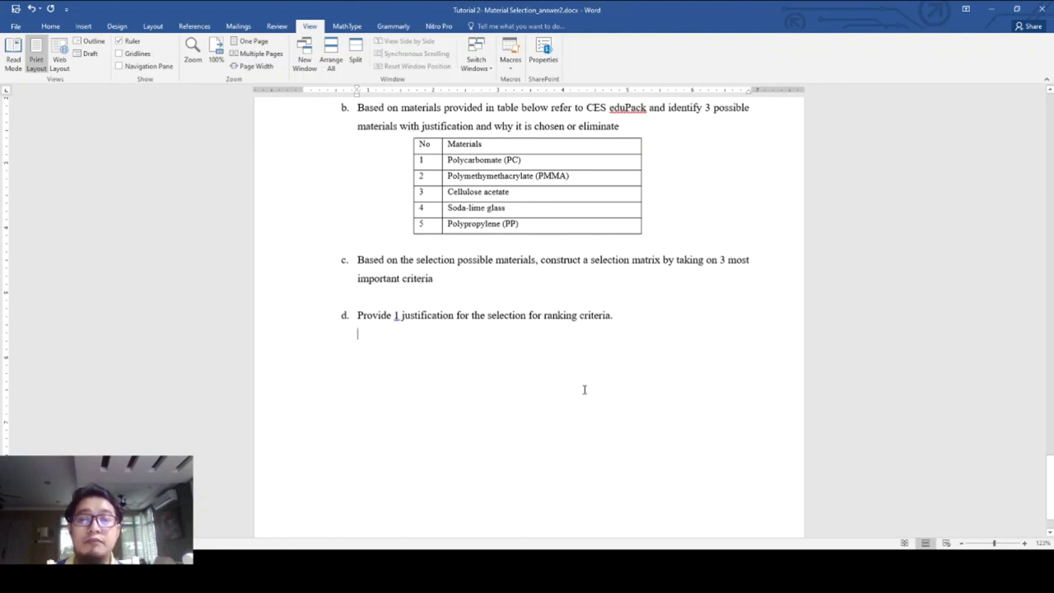
{"action": "scroll", "coordinate": [616, 434], "scroll_direction": "down", "scroll_amount": 1}
{"action": "scroll", "coordinate": [505, 385], "scroll_direction": "up", "scroll_amount": 20}
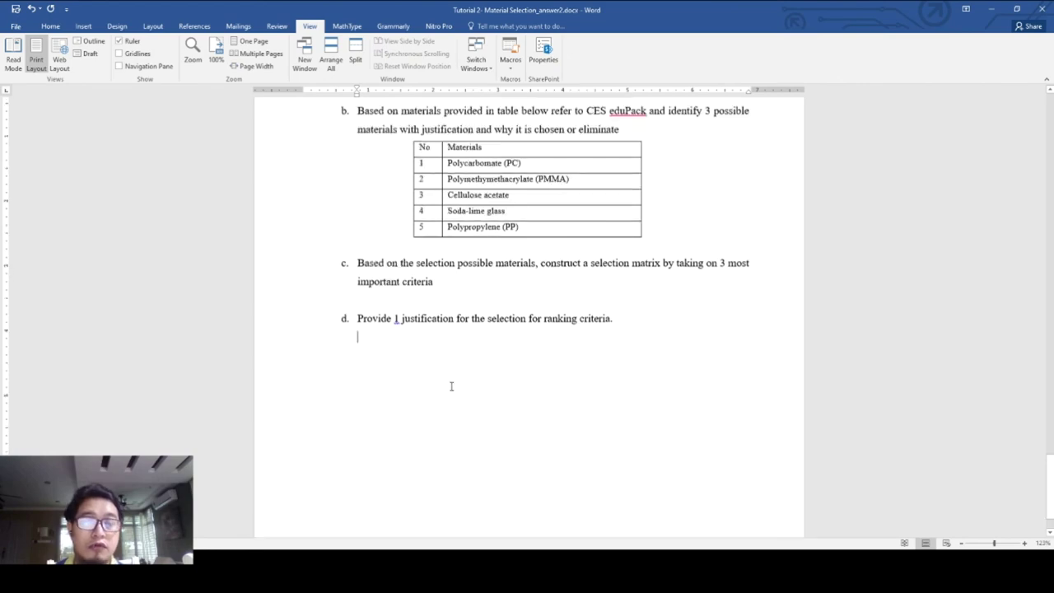
Select the text of questions 1–2, then select and deselect question 4's answer table image
{"action": "scroll", "coordinate": [469, 394], "scroll_direction": "up", "scroll_amount": 15}
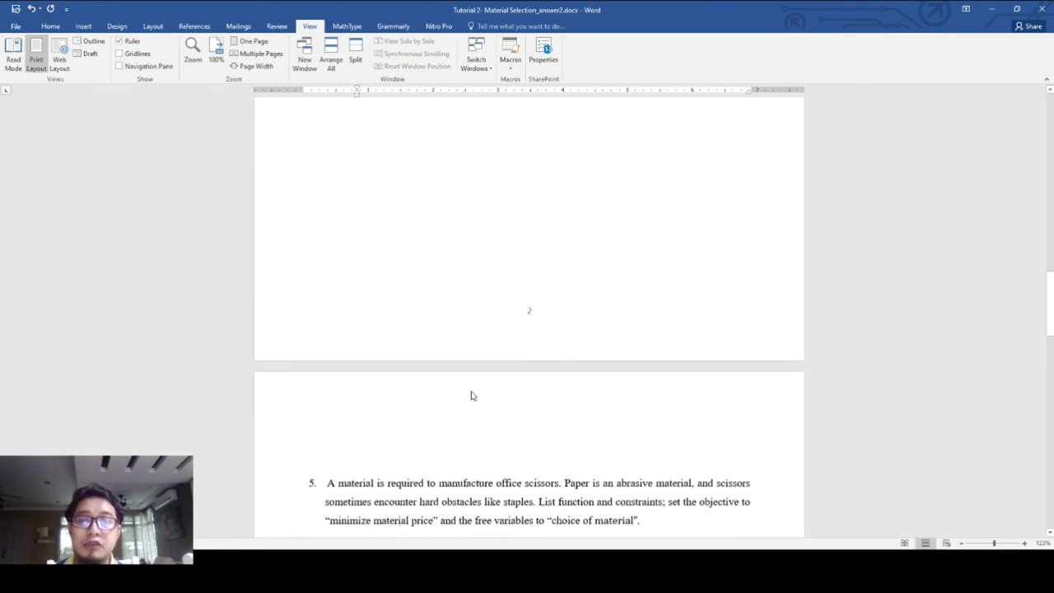
{"action": "scroll", "coordinate": [470, 362], "scroll_direction": "up", "scroll_amount": 3}
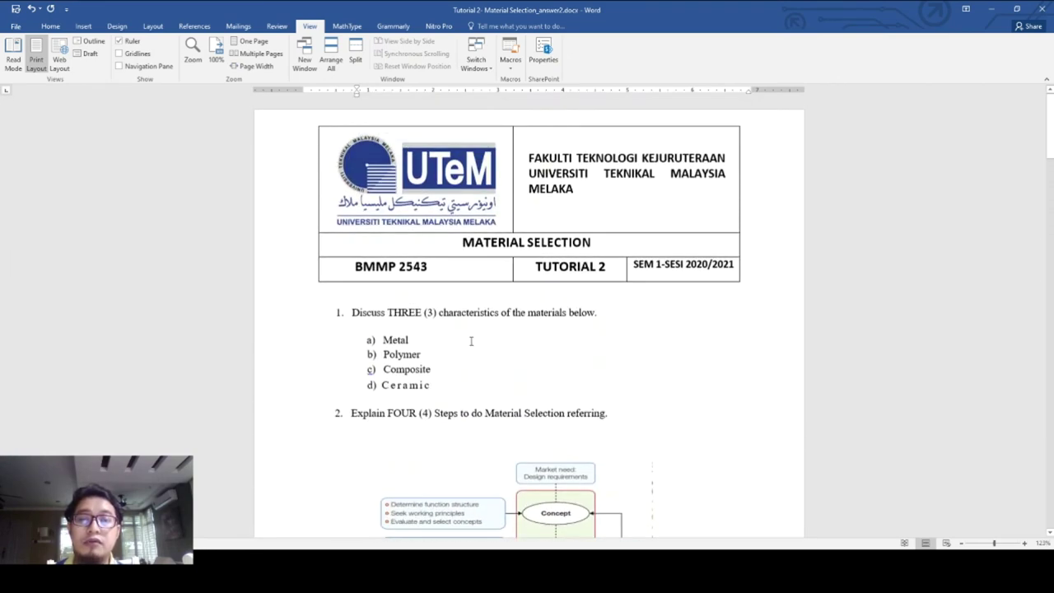
{"action": "left_click_drag", "start_coordinate": [353, 312], "coordinate": [662, 413]}
{"action": "scroll", "coordinate": [662, 413], "scroll_direction": "down", "scroll_amount": 10}
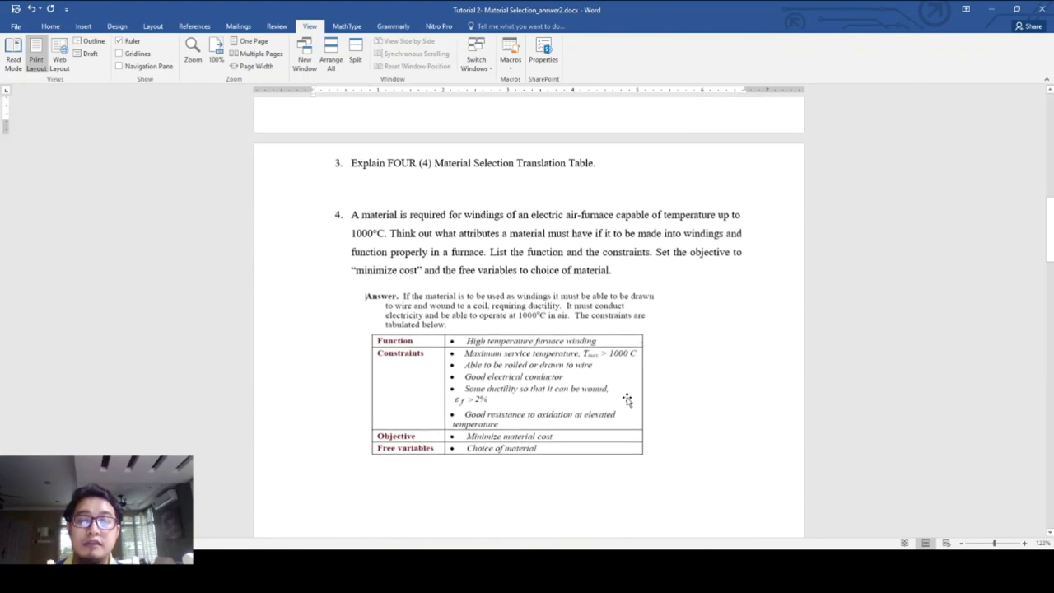
{"action": "left_click", "coordinate": [627, 398]}
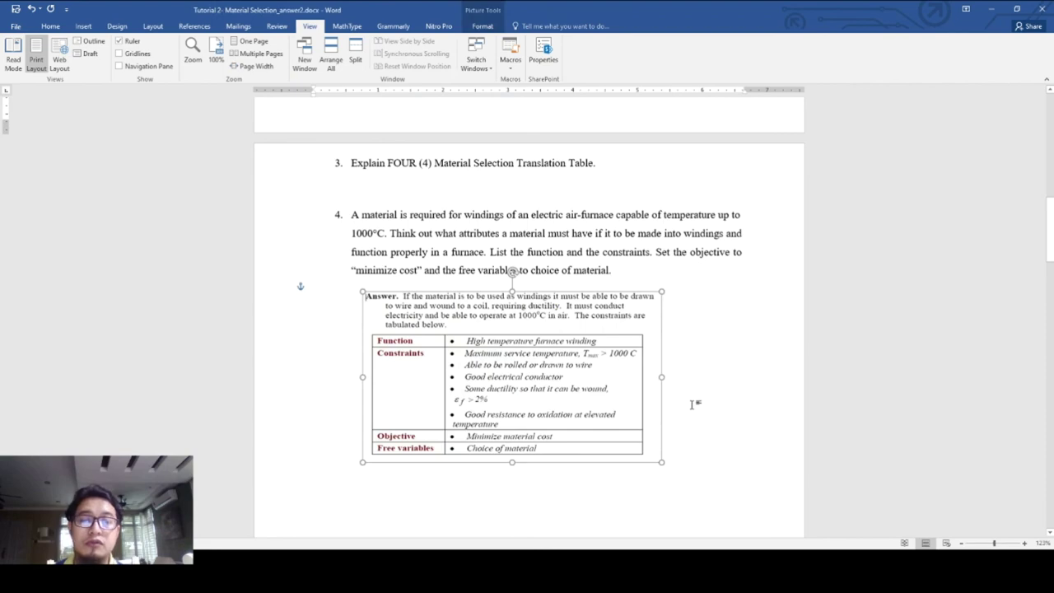
{"action": "left_click", "coordinate": [691, 400]}
Go down to the document's end with question 6 parts c and d
{"action": "scroll", "coordinate": [687, 400], "scroll_direction": "down", "scroll_amount": 3}
{"action": "scroll", "coordinate": [684, 399], "scroll_direction": "down", "scroll_amount": 12}
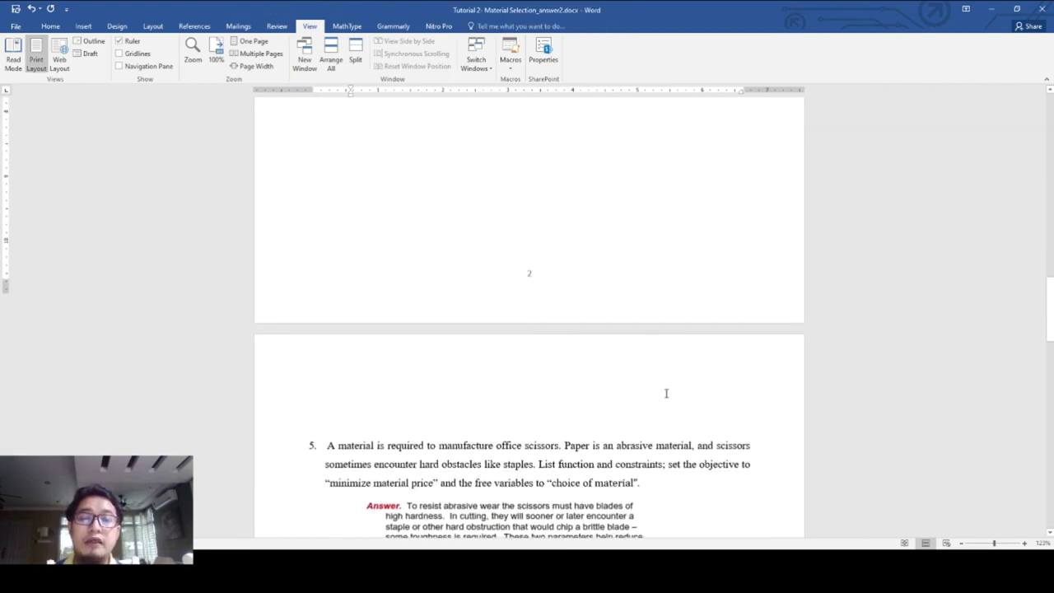
{"action": "scroll", "coordinate": [655, 392], "scroll_direction": "down", "scroll_amount": 10}
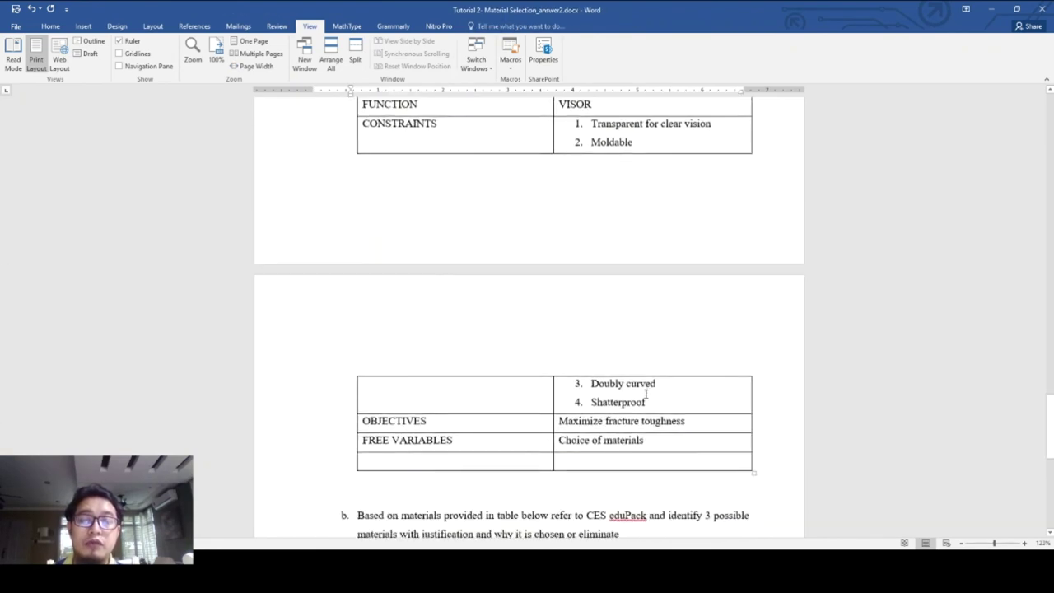
{"action": "scroll", "coordinate": [640, 397], "scroll_direction": "down", "scroll_amount": 3}
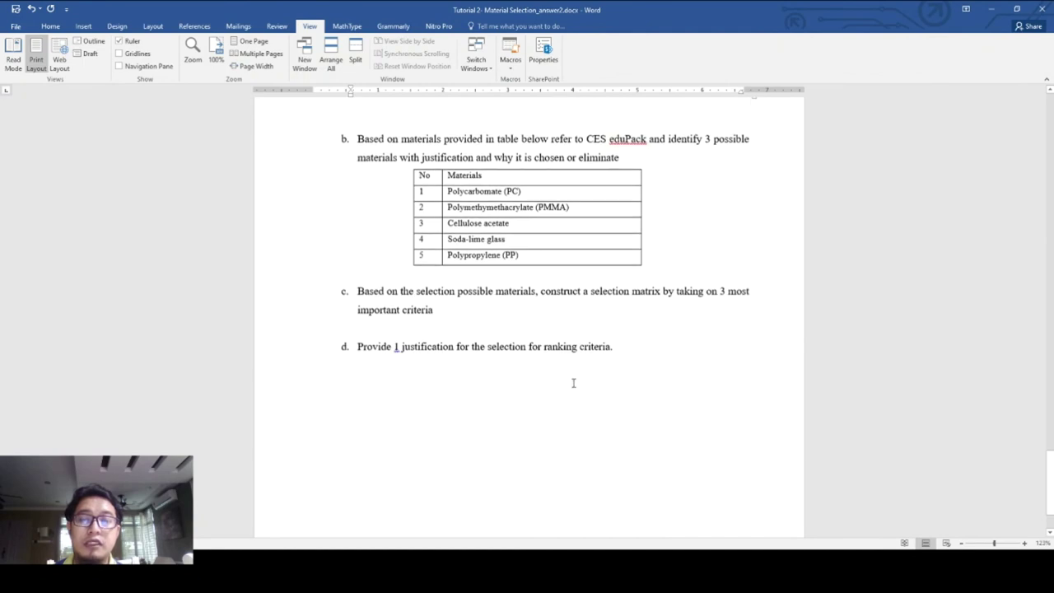
{"action": "scroll", "coordinate": [543, 428], "scroll_direction": "down", "scroll_amount": 2}
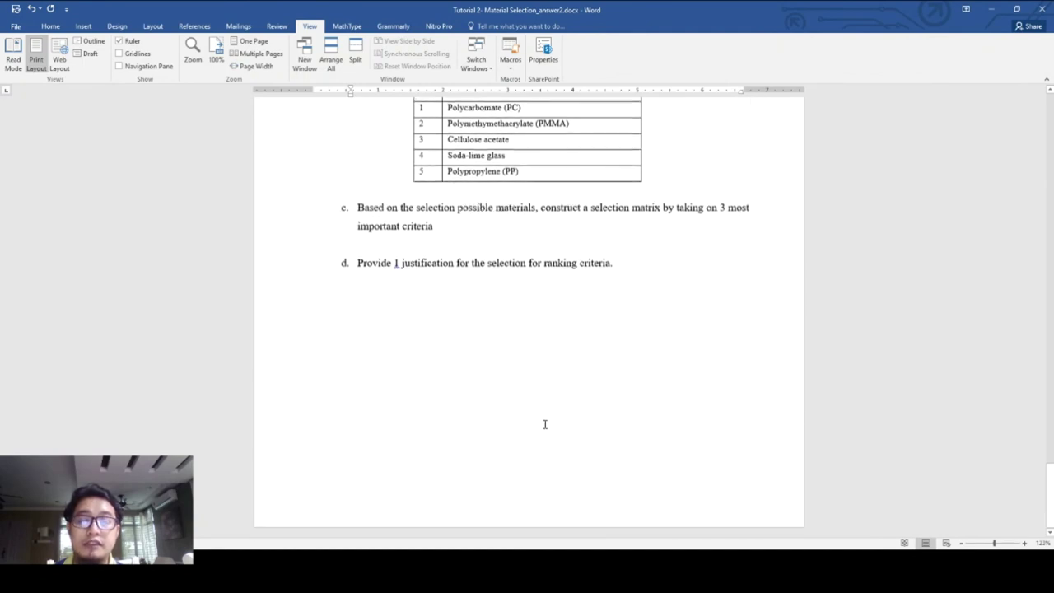